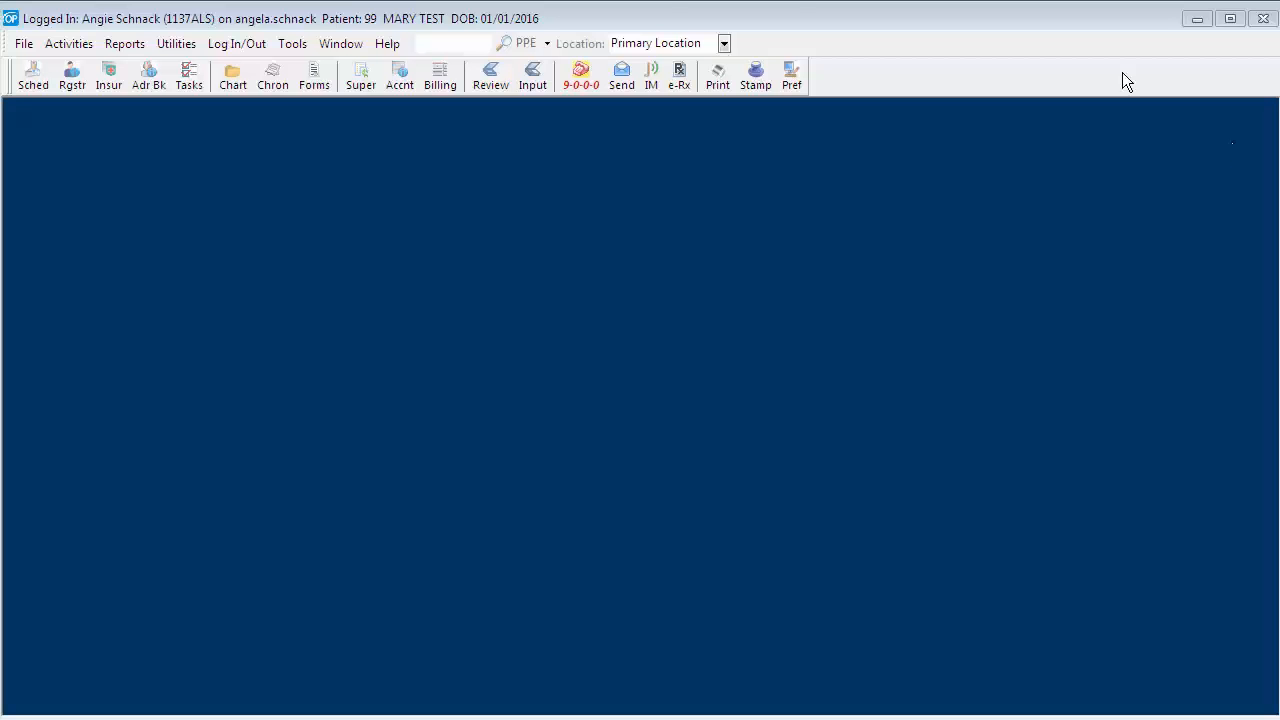
# - Open the Demographic Analysis/Recall report and search for active patients with at least one visit since 1/1/2014
pyautogui.click(121, 46)
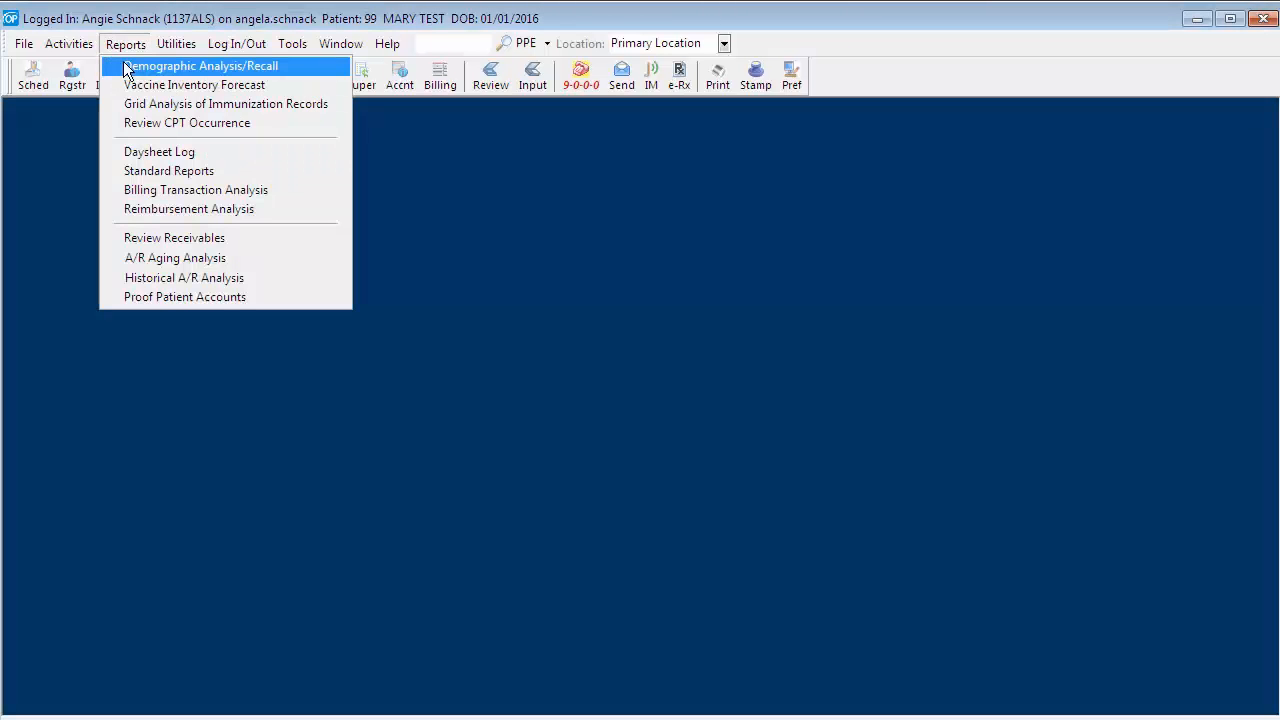
pyautogui.click(127, 68)
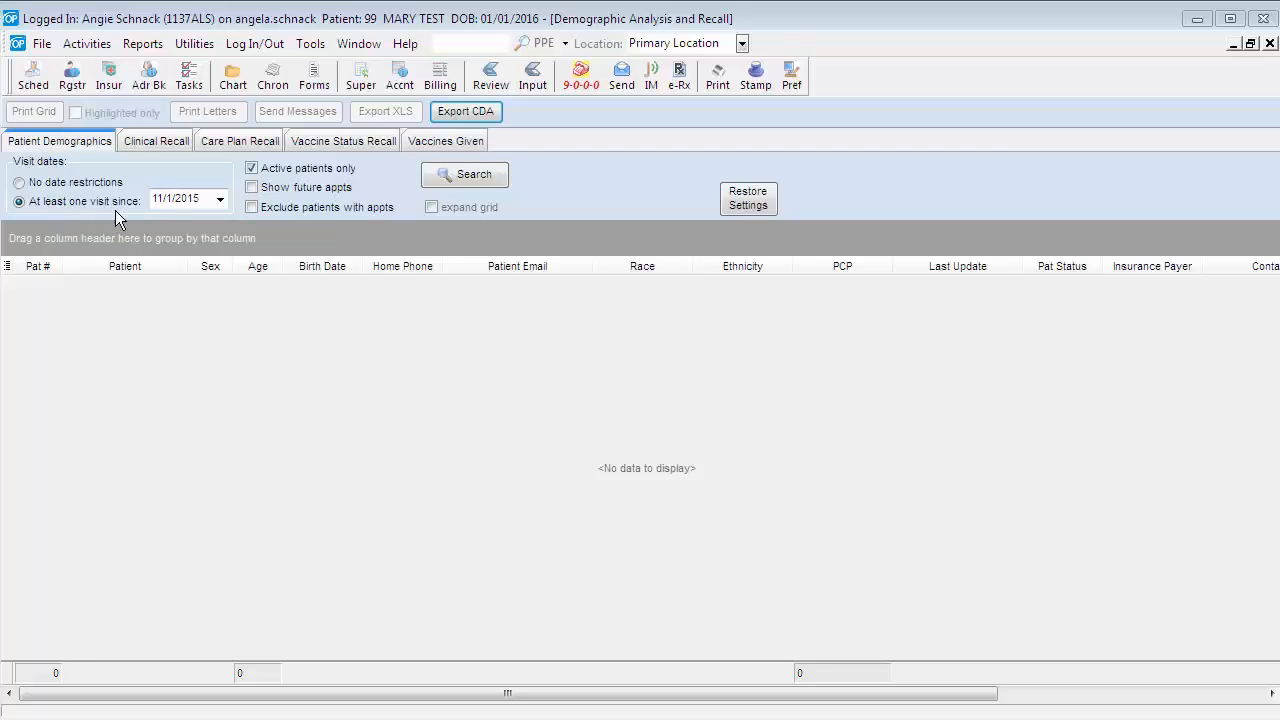
pyautogui.click(219, 201)
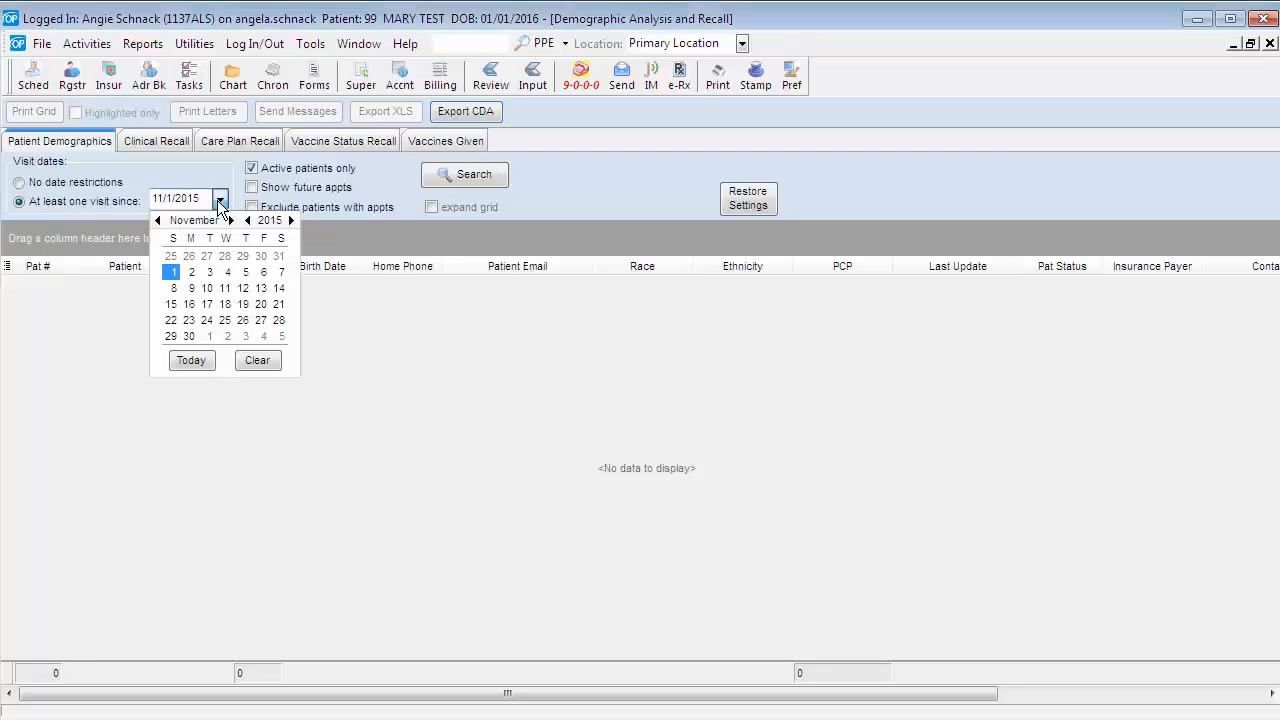
pyautogui.click(247, 220)
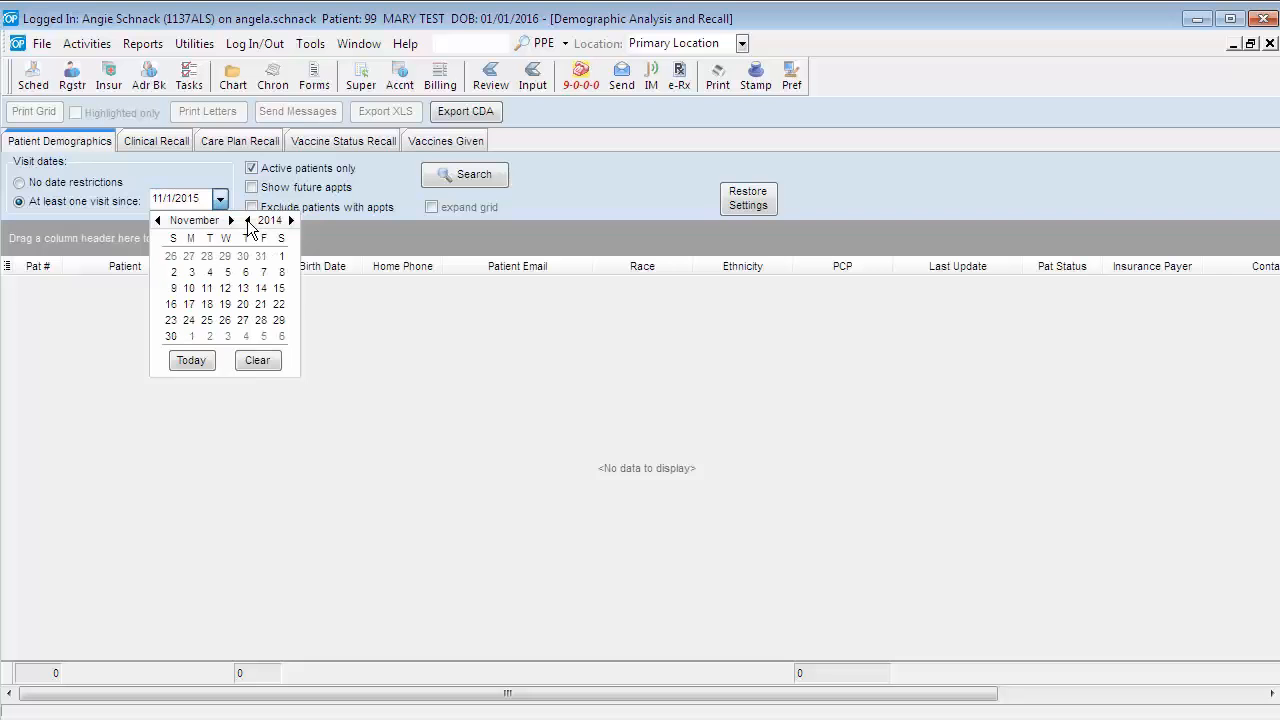
pyautogui.click(230, 221)
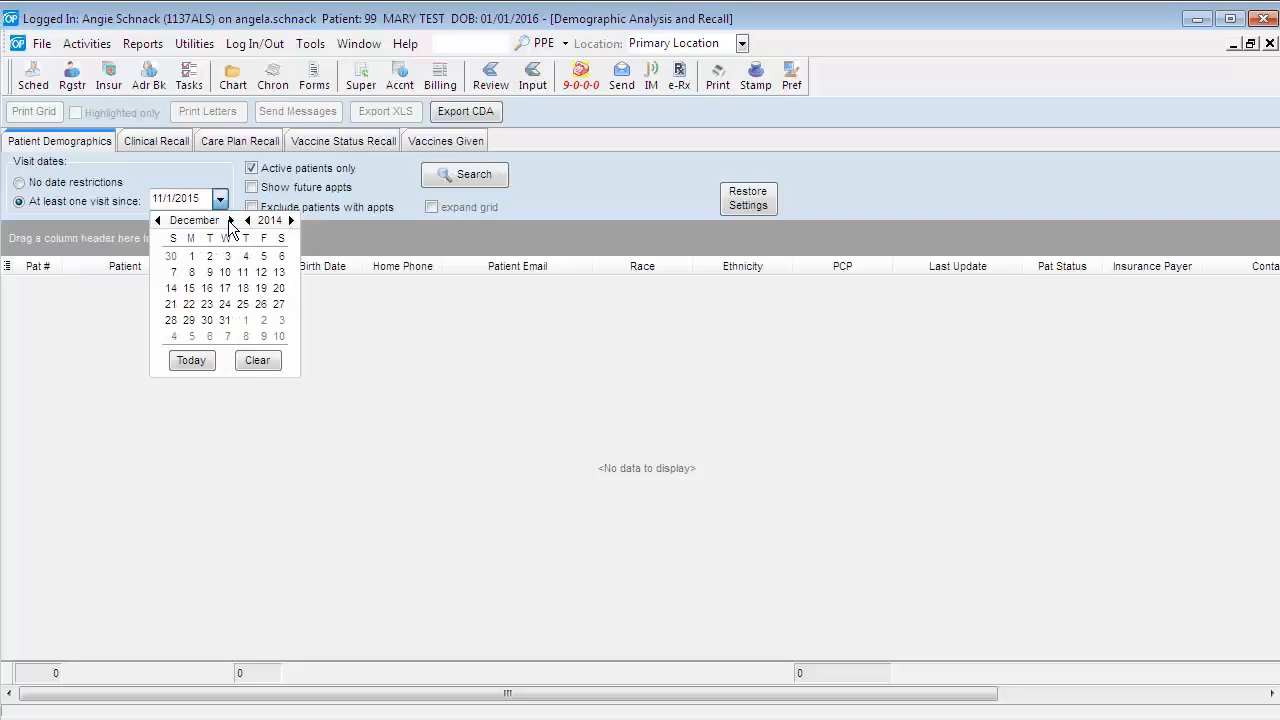
pyautogui.click(230, 221)
pyautogui.click(247, 220)
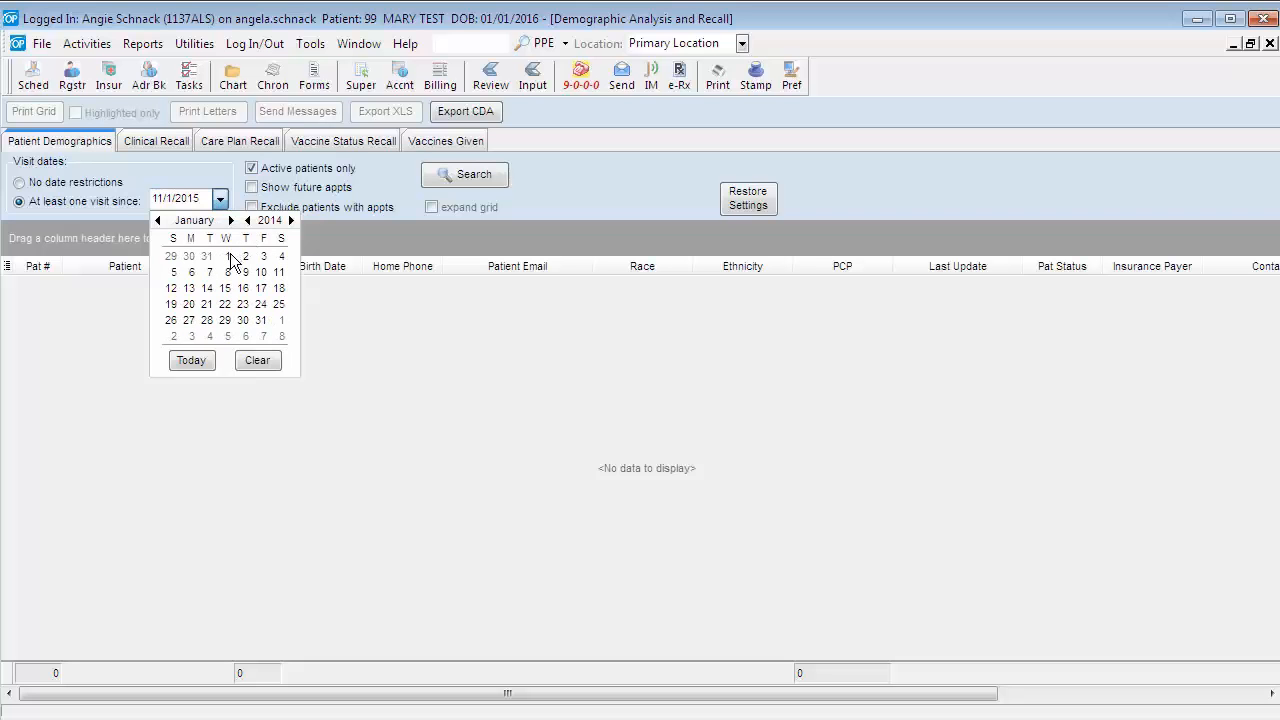
pyautogui.click(228, 257)
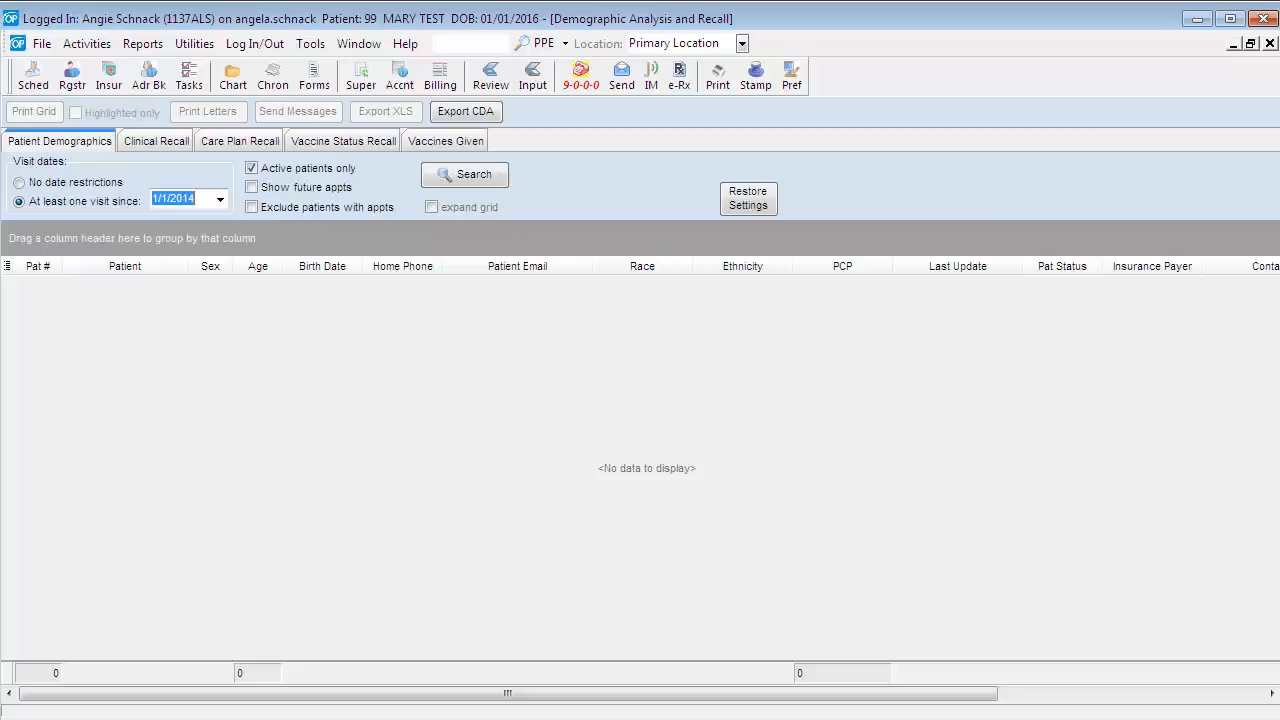
pyautogui.click(457, 177)
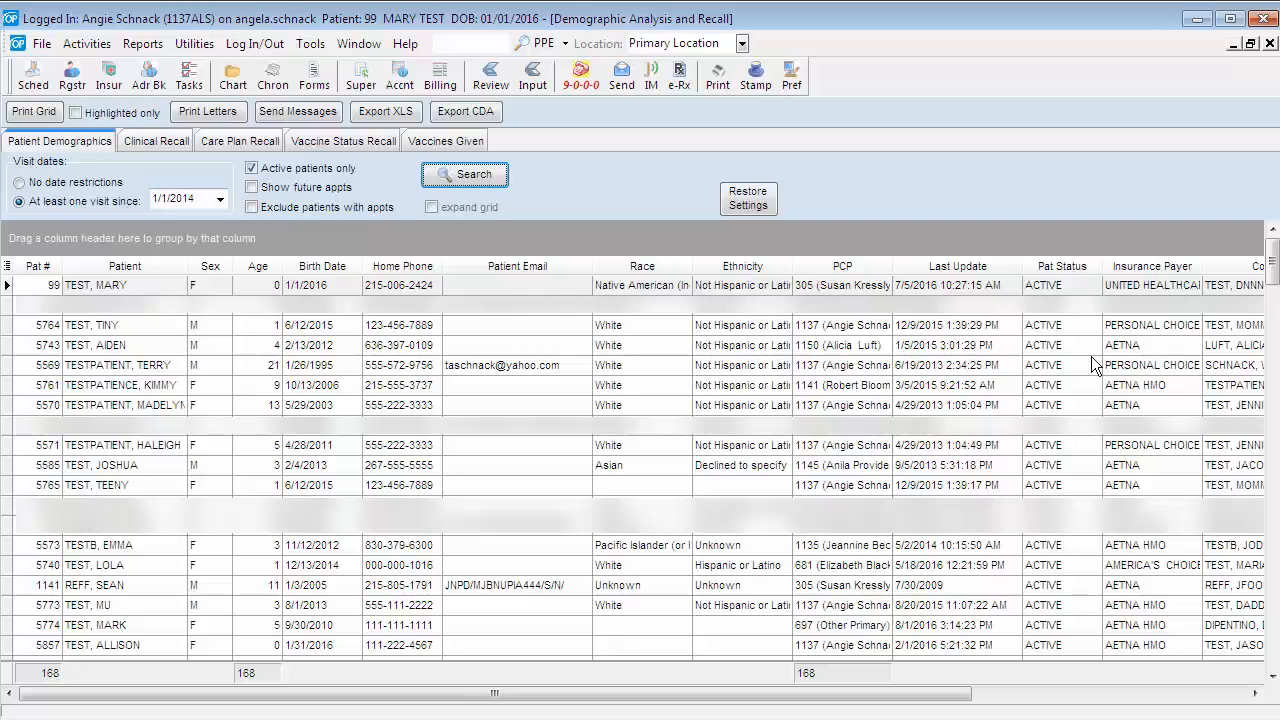
# - In the clinical recall criteria, enable the lab results filter and choose the LEAD test with LOINC 56713
pyautogui.click(169, 140)
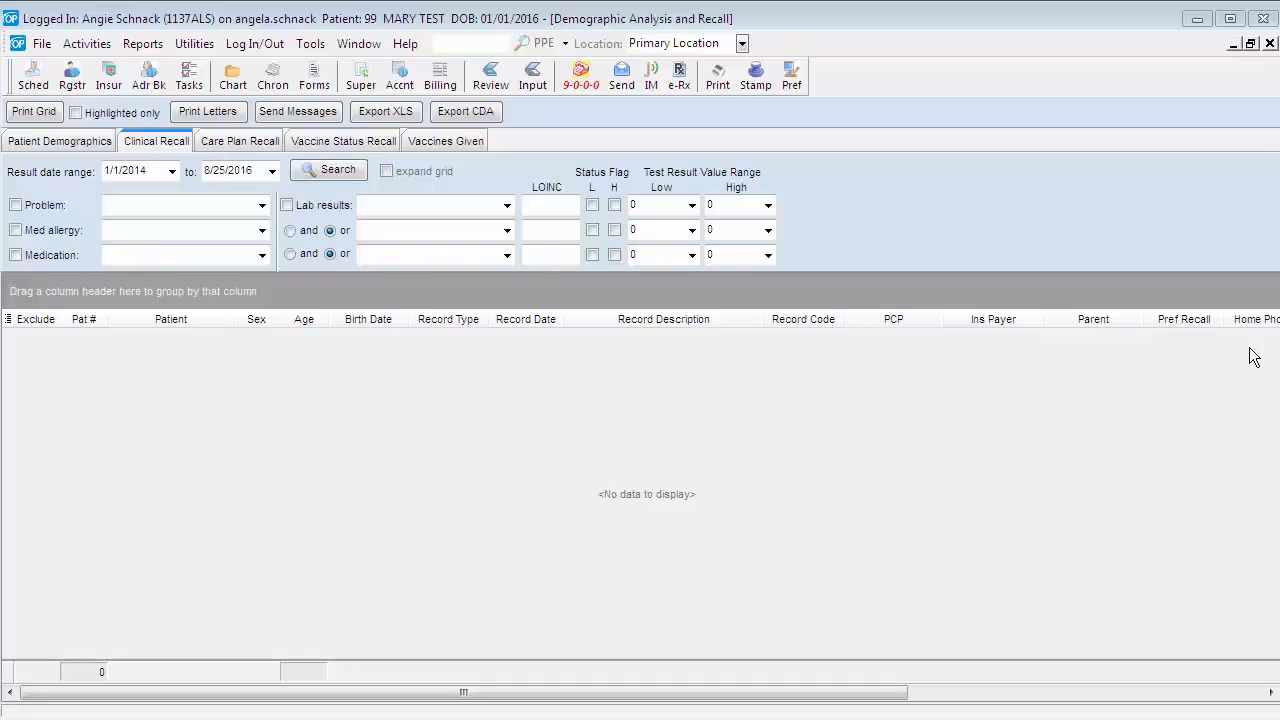
pyautogui.click(287, 205)
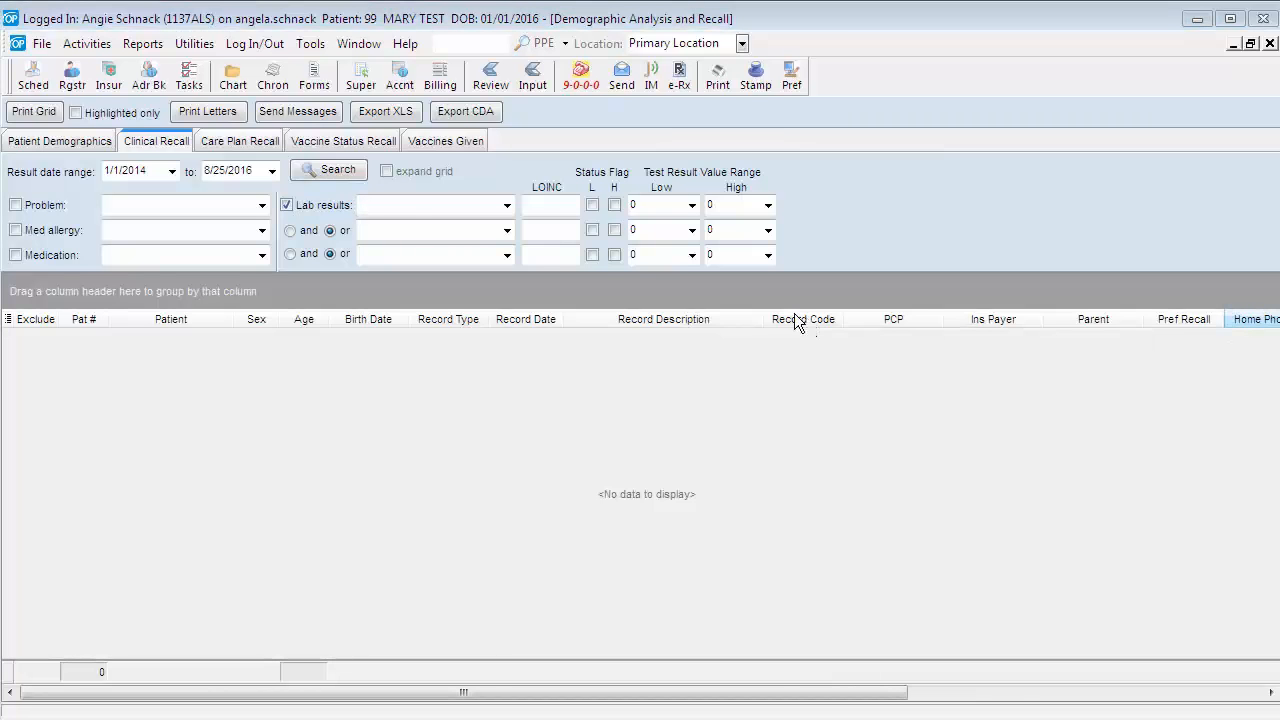
pyautogui.click(413, 206)
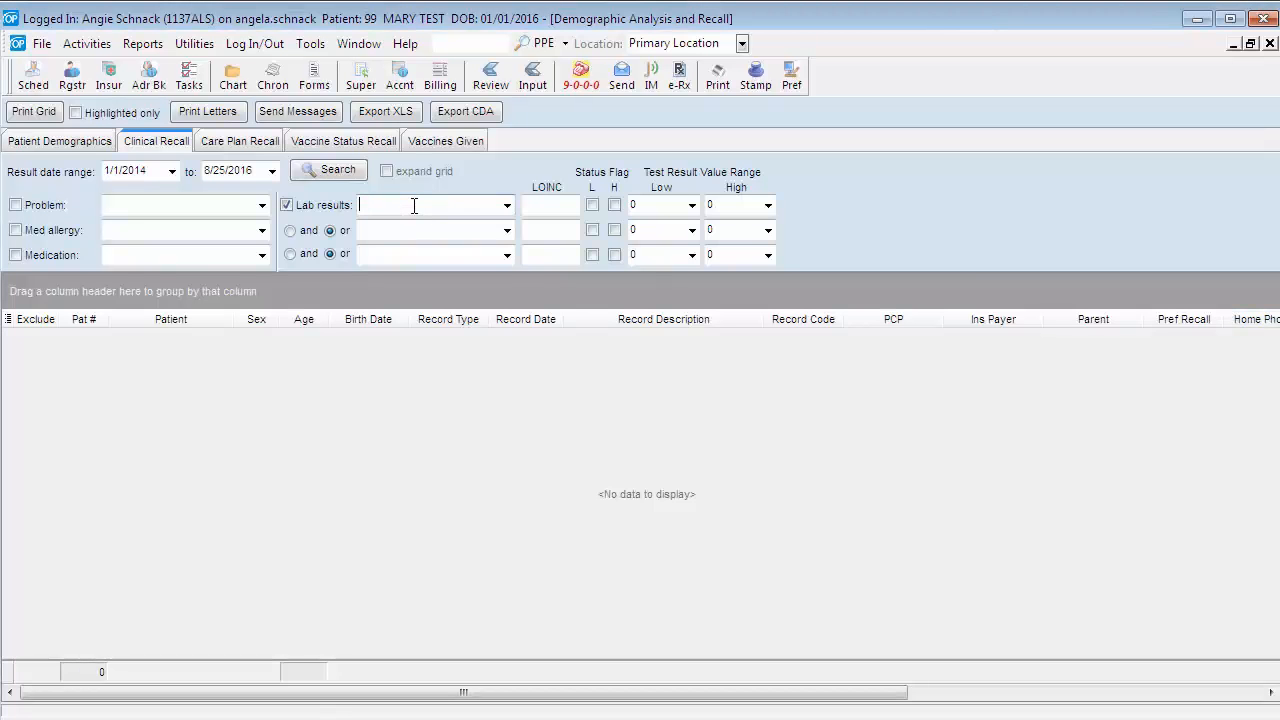
pyautogui.write('LEAD')
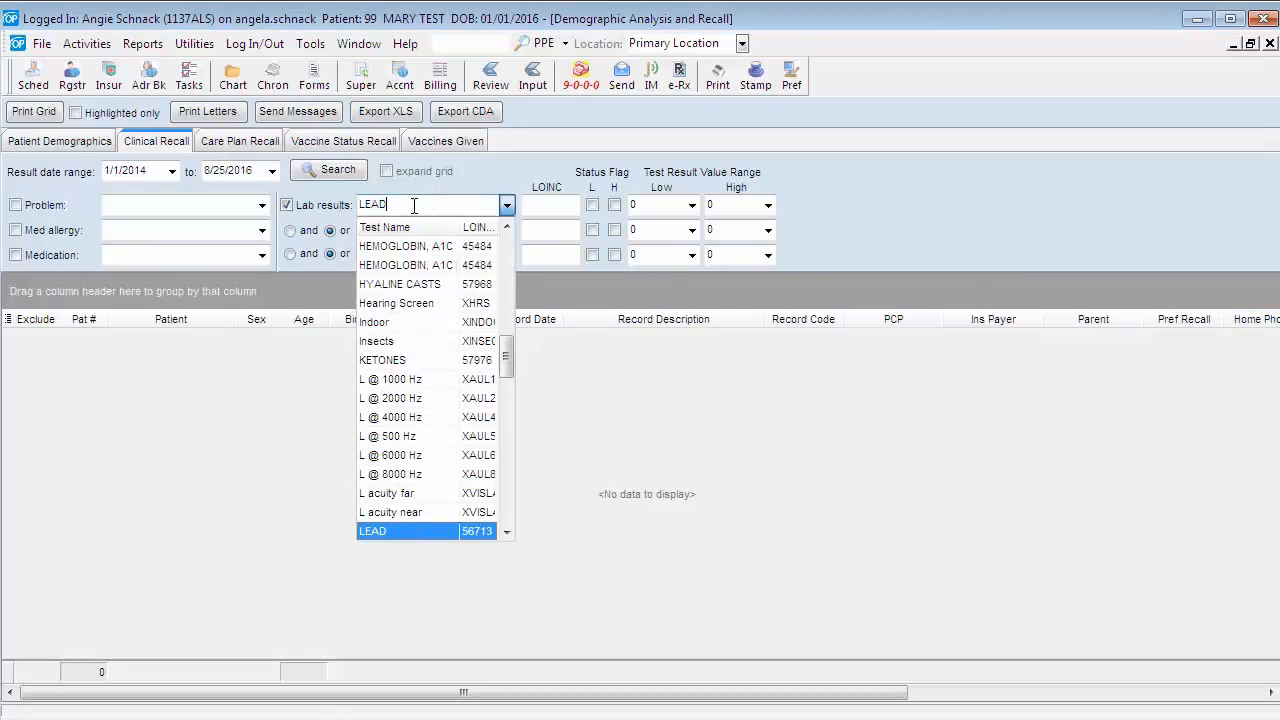
pyautogui.click(508, 527)
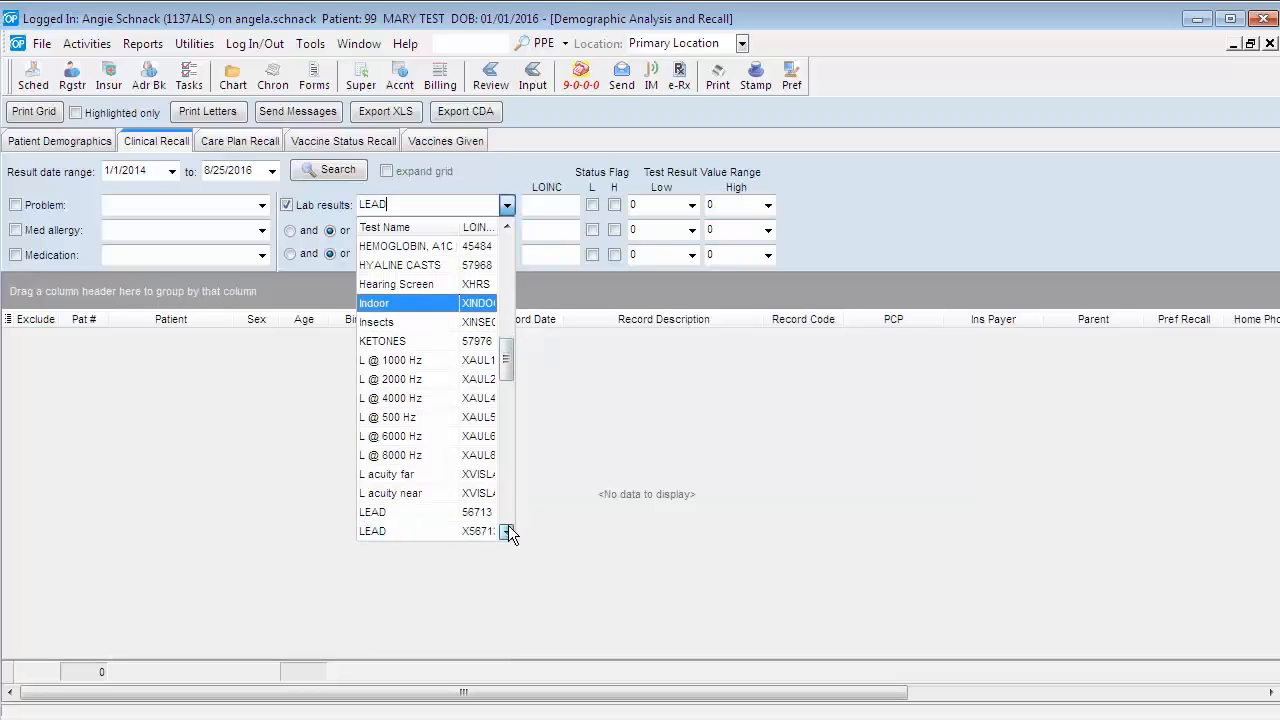
pyautogui.click(508, 527)
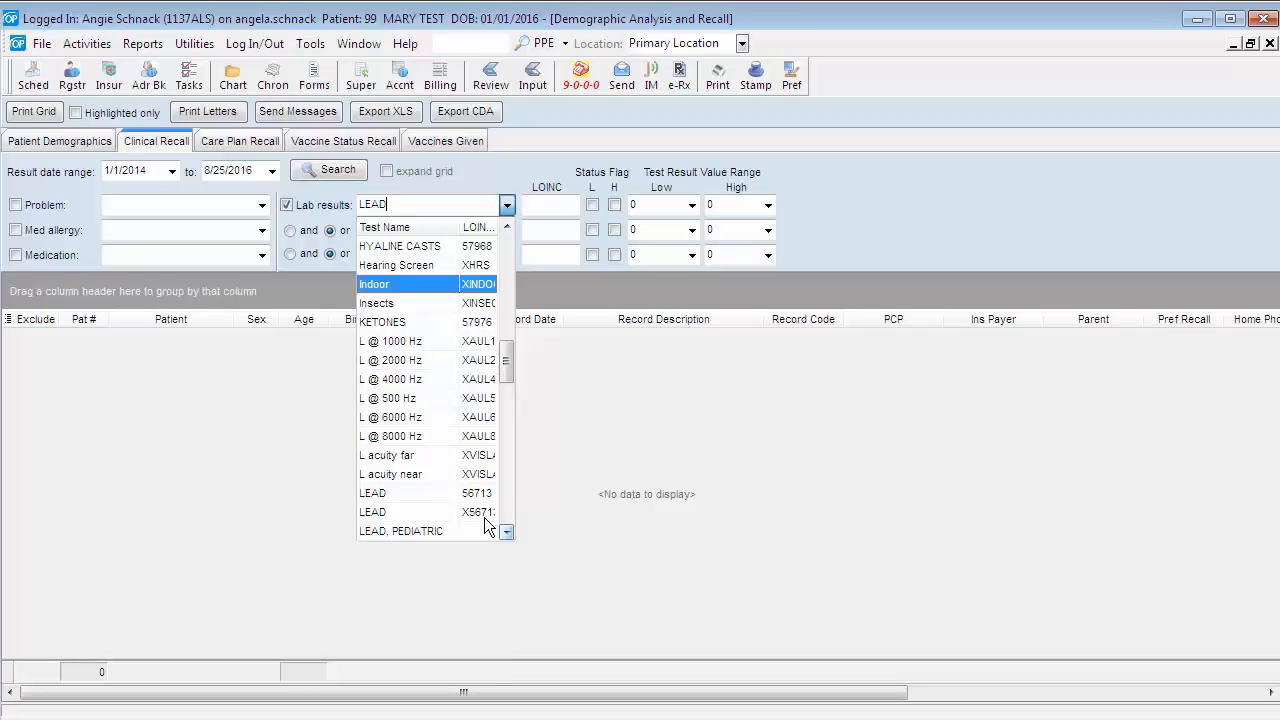
pyautogui.click(433, 494)
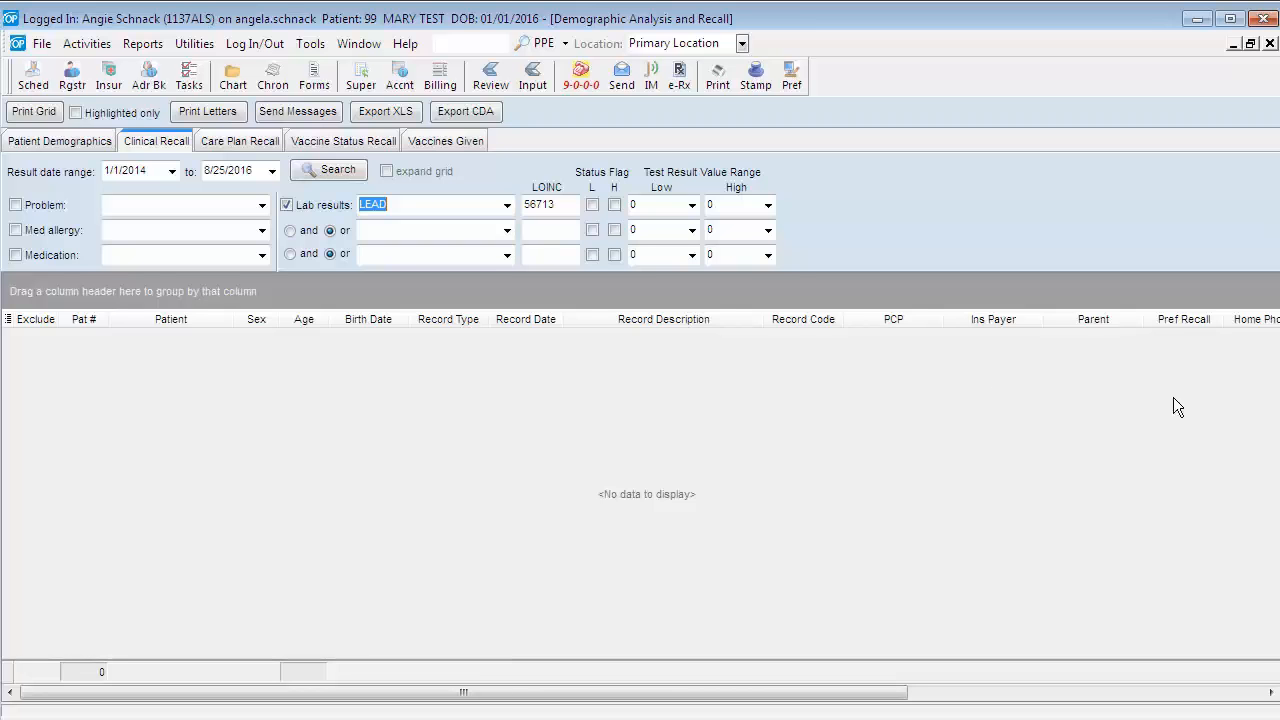
# - Add the LEAD test with code X56713 as an "or" lab condition and run the clinical recall search
pyautogui.click(290, 232)
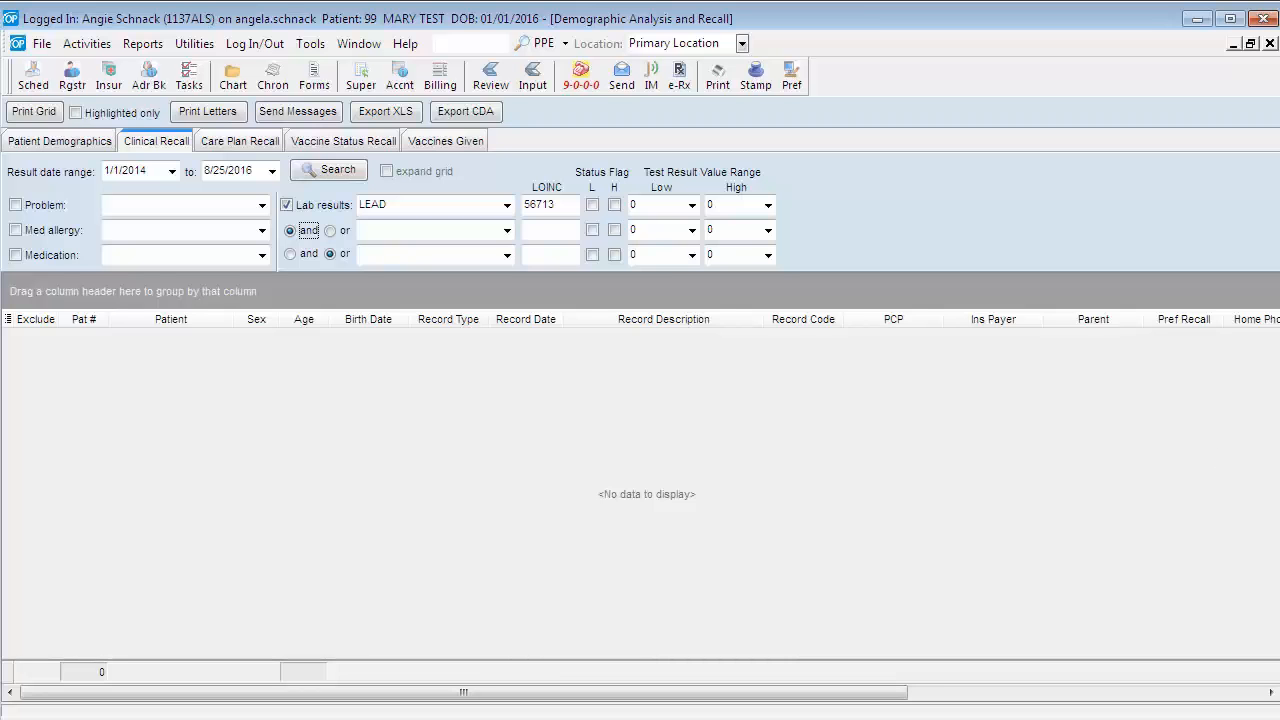
pyautogui.click(332, 232)
pyautogui.click(376, 230)
pyautogui.write('LEAD')
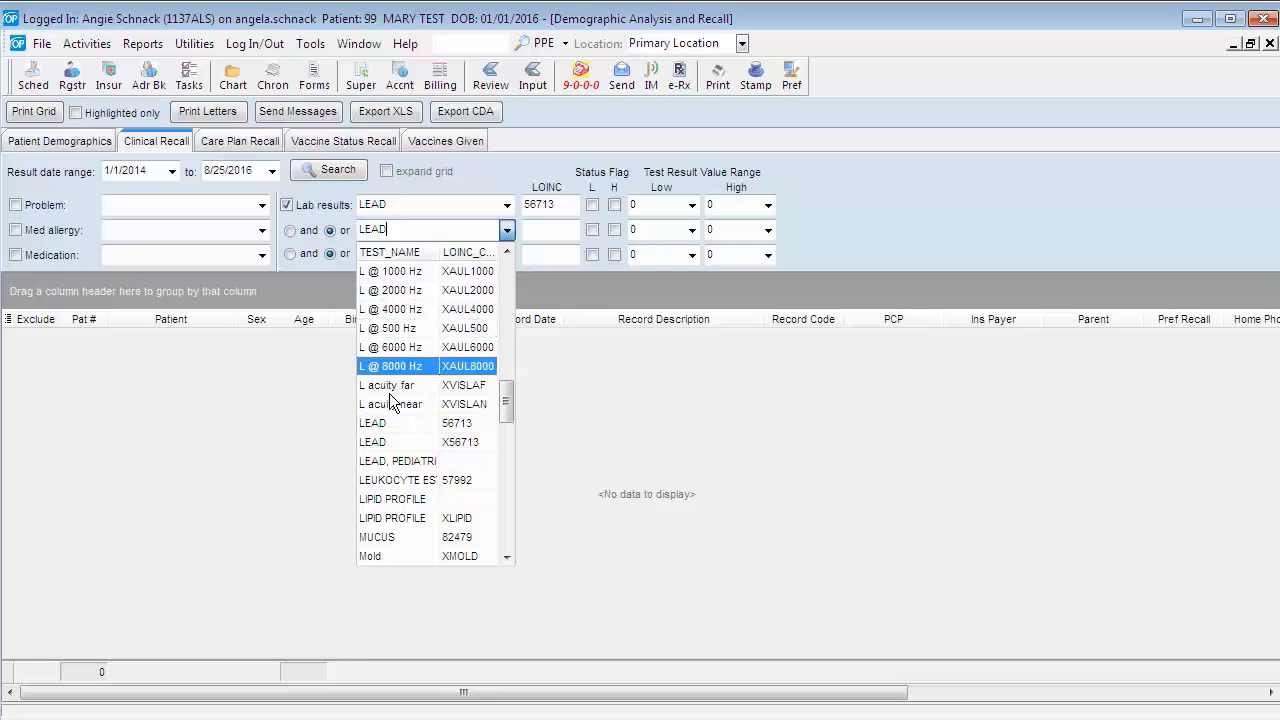
pyautogui.click(401, 443)
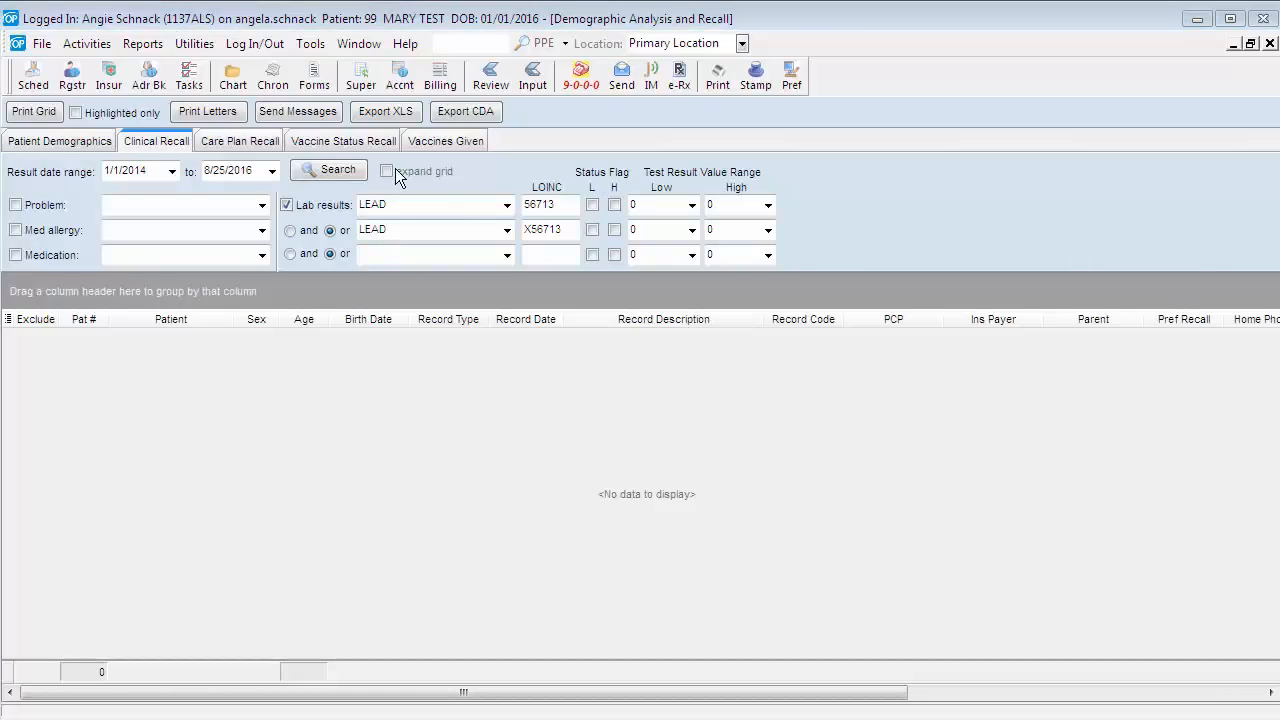
pyautogui.click(318, 172)
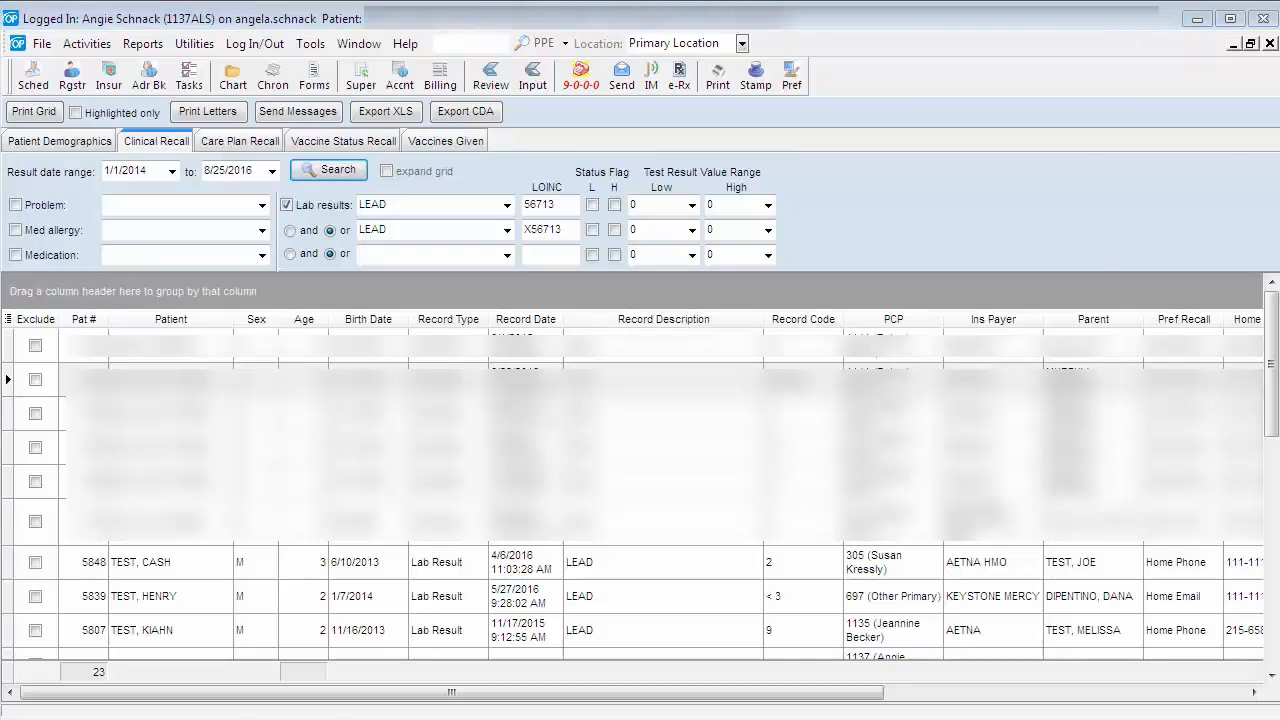
# - Hide the Ethnicity and Race columns in the clinical recall results grid
pyautogui.click(8, 319)
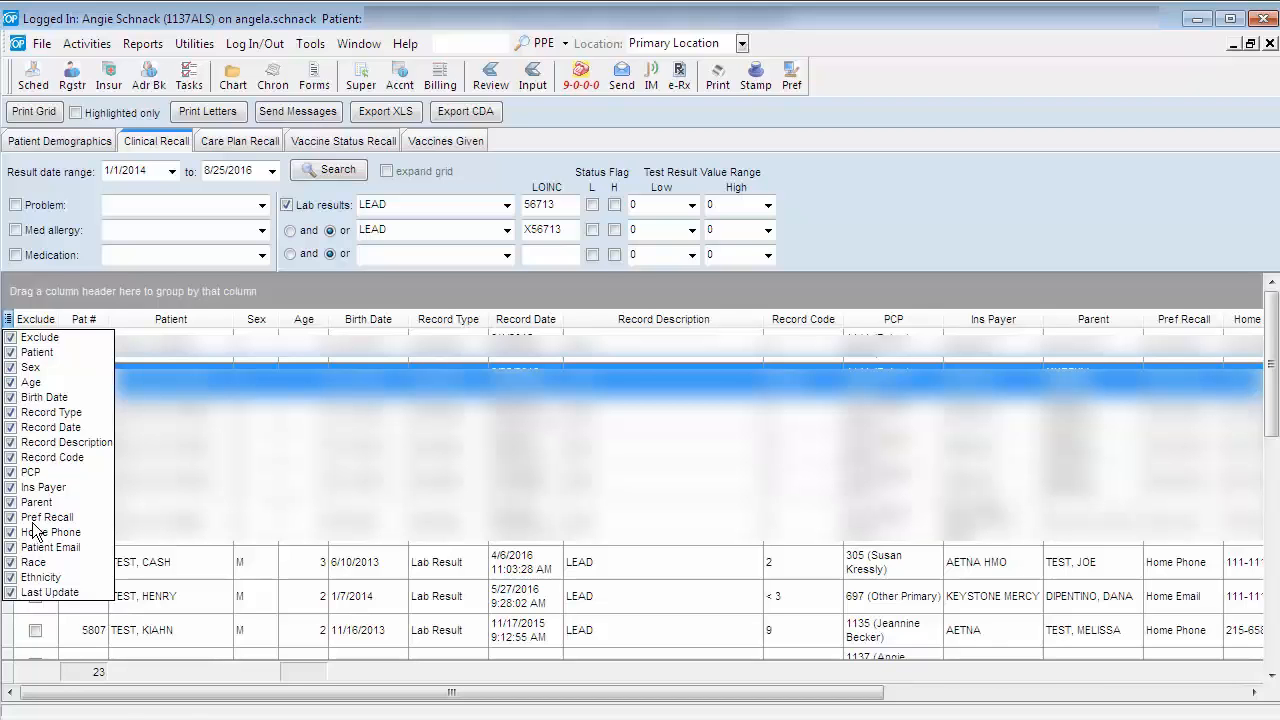
pyautogui.click(12, 578)
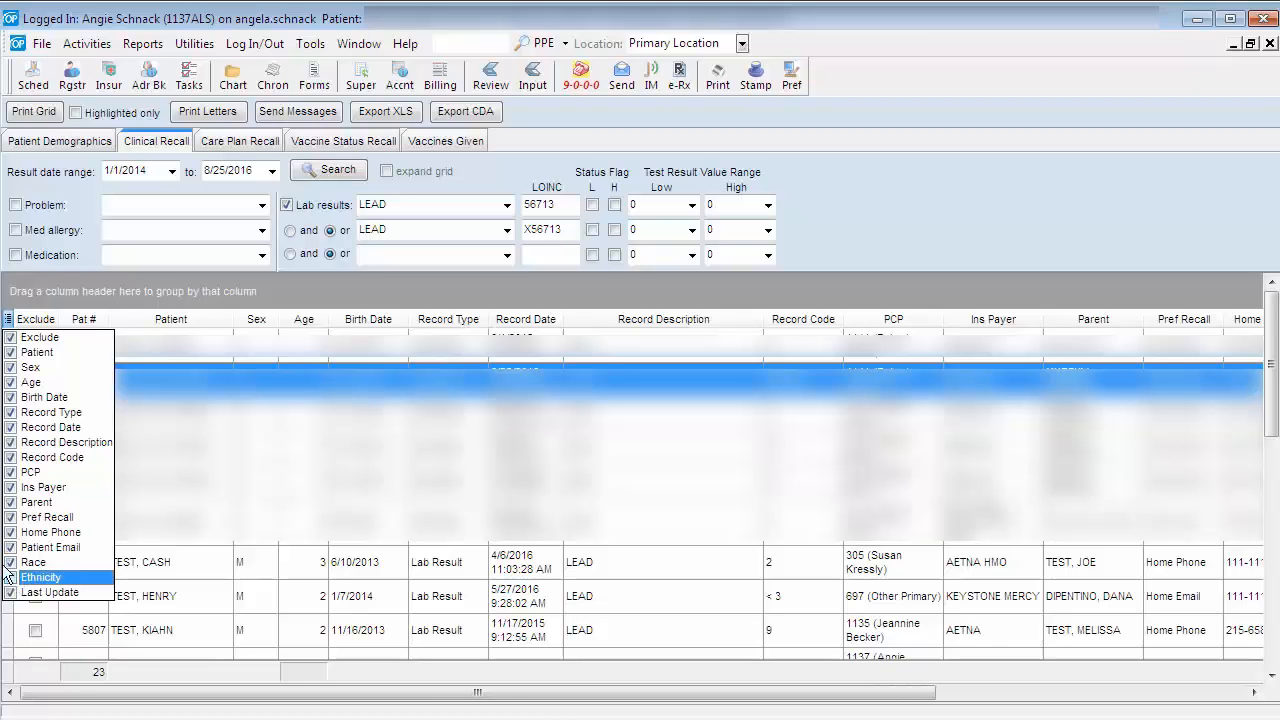
pyautogui.click(10, 563)
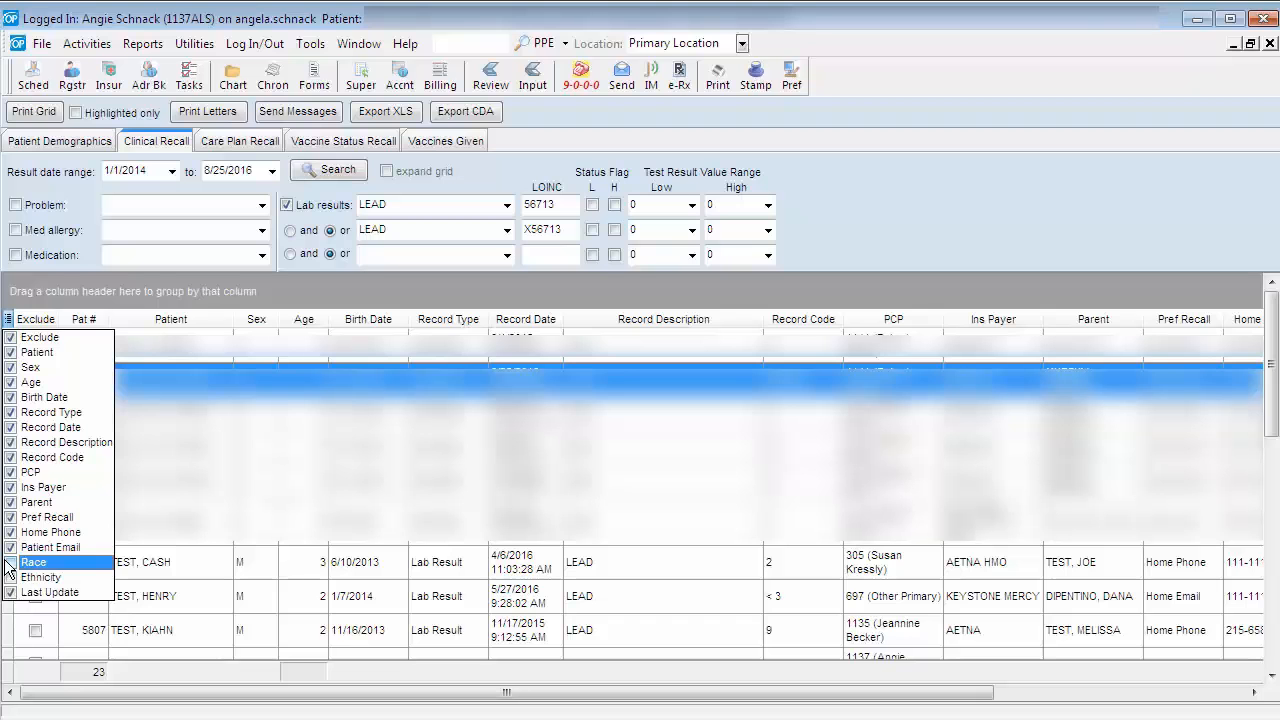
pyautogui.click(110, 285)
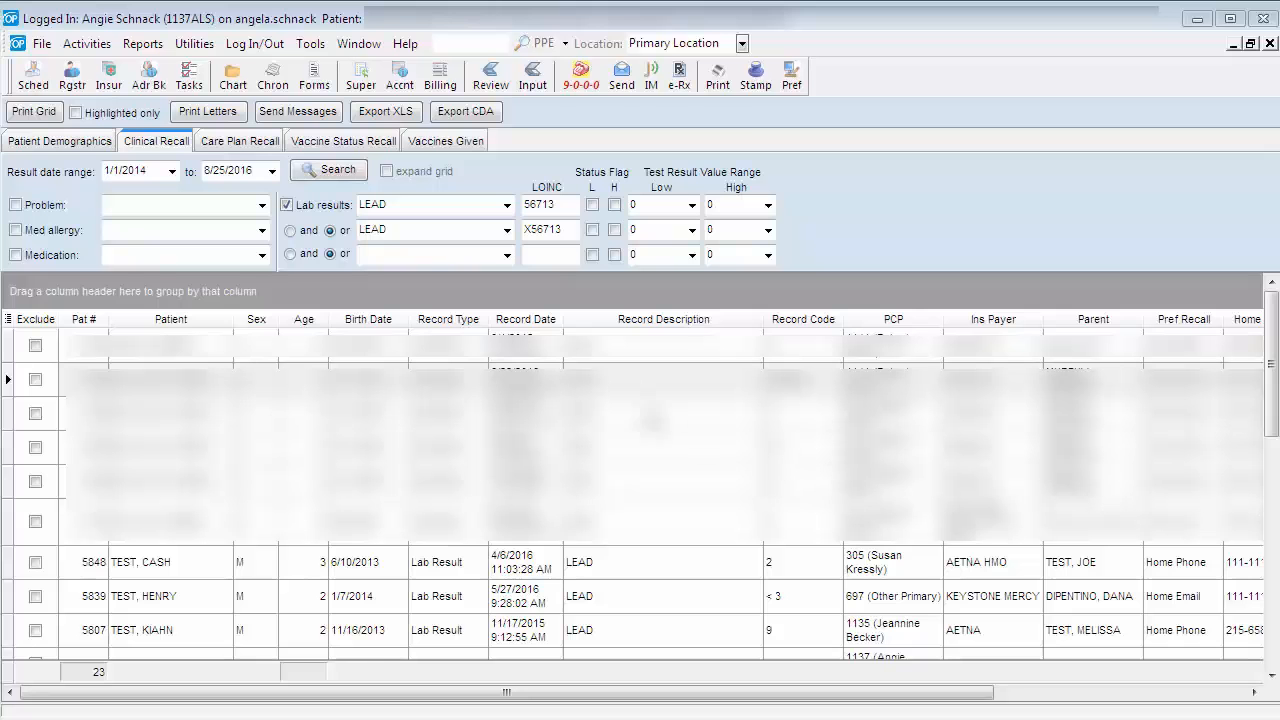
# - Sort the lead results by record date in descending order
pyautogui.click(503, 320)
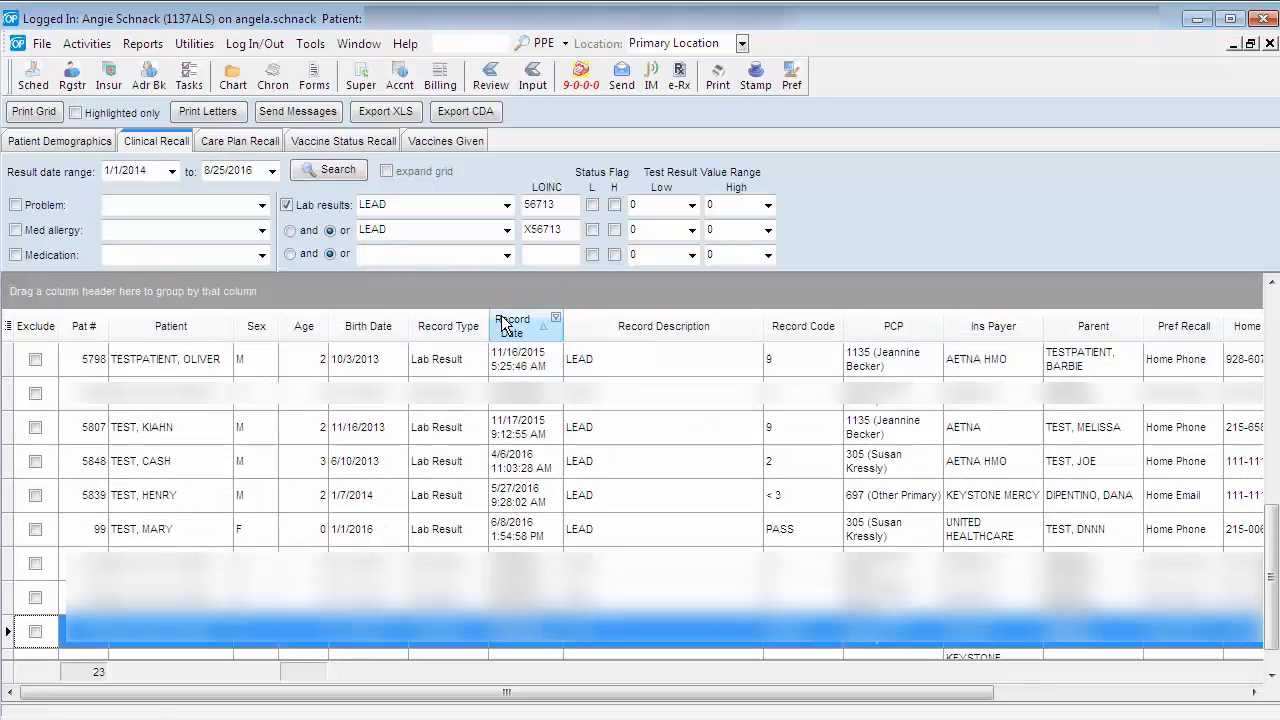
pyautogui.click(503, 322)
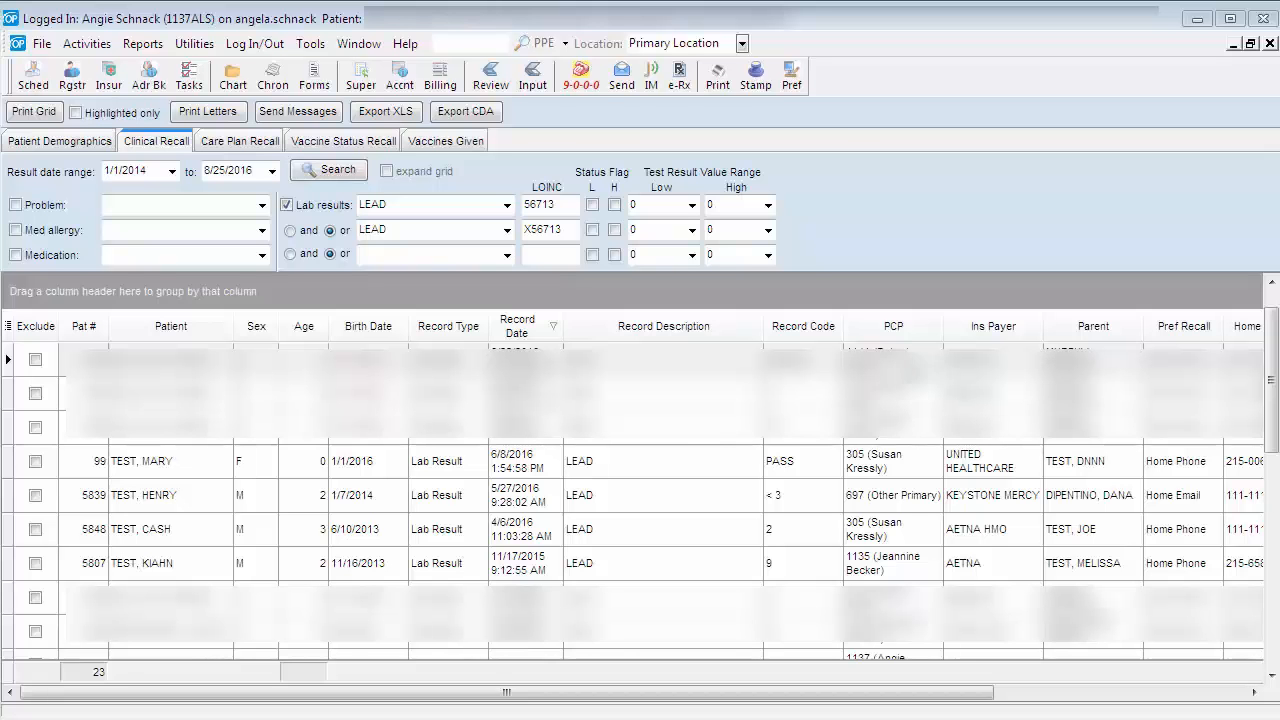
# - Group the lead results by PCP and expand the grid to show the records in every group
pyautogui.click(867, 335)
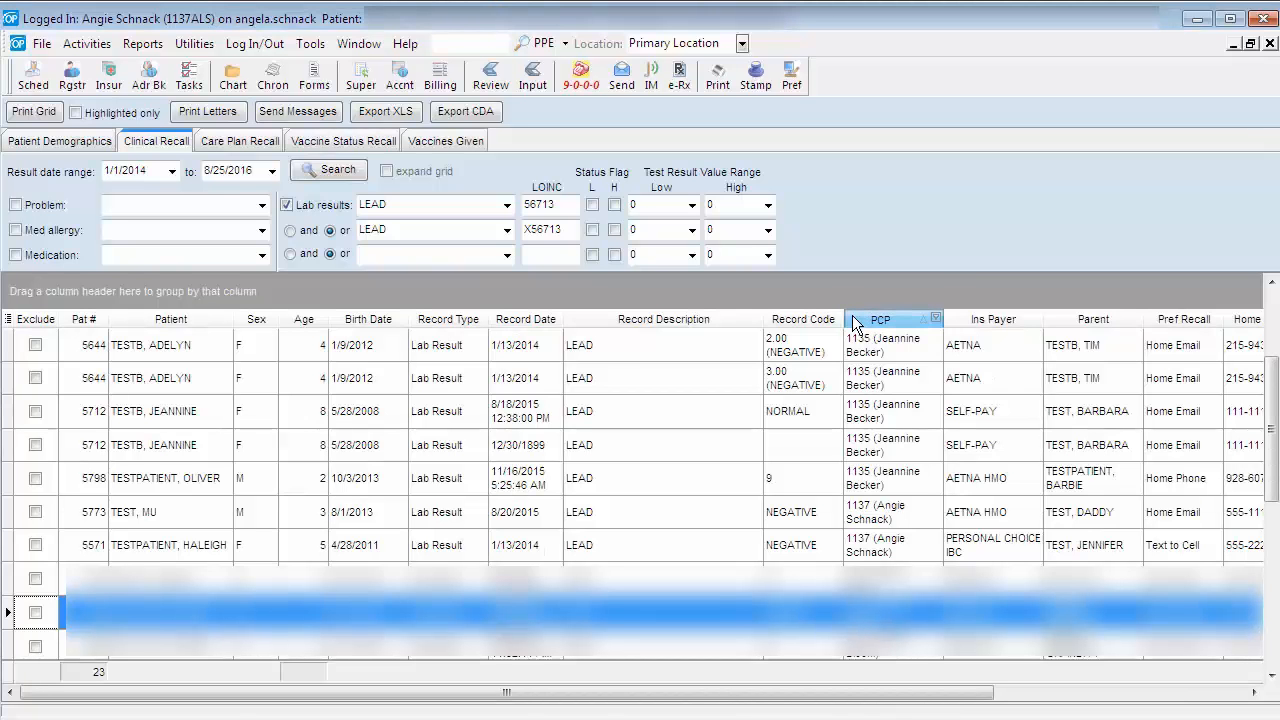
pyautogui.moveTo(854, 321); pyautogui.dragTo(859, 289)
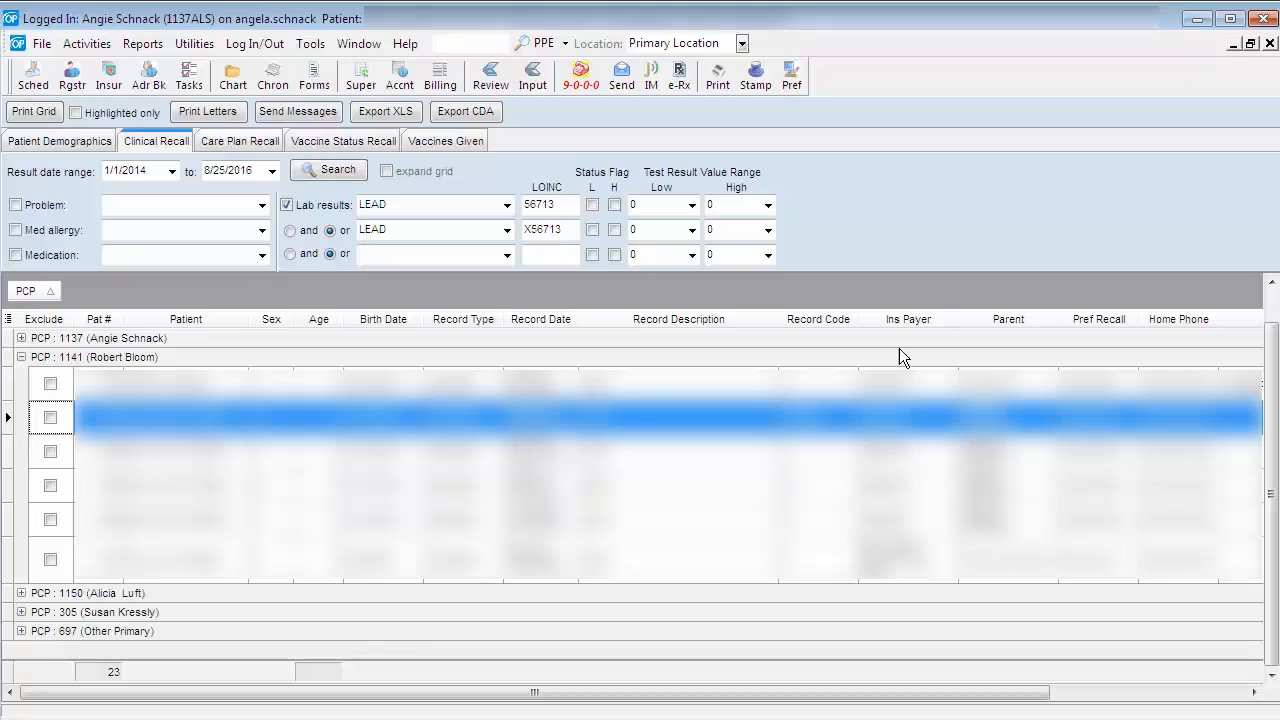
pyautogui.click(386, 173)
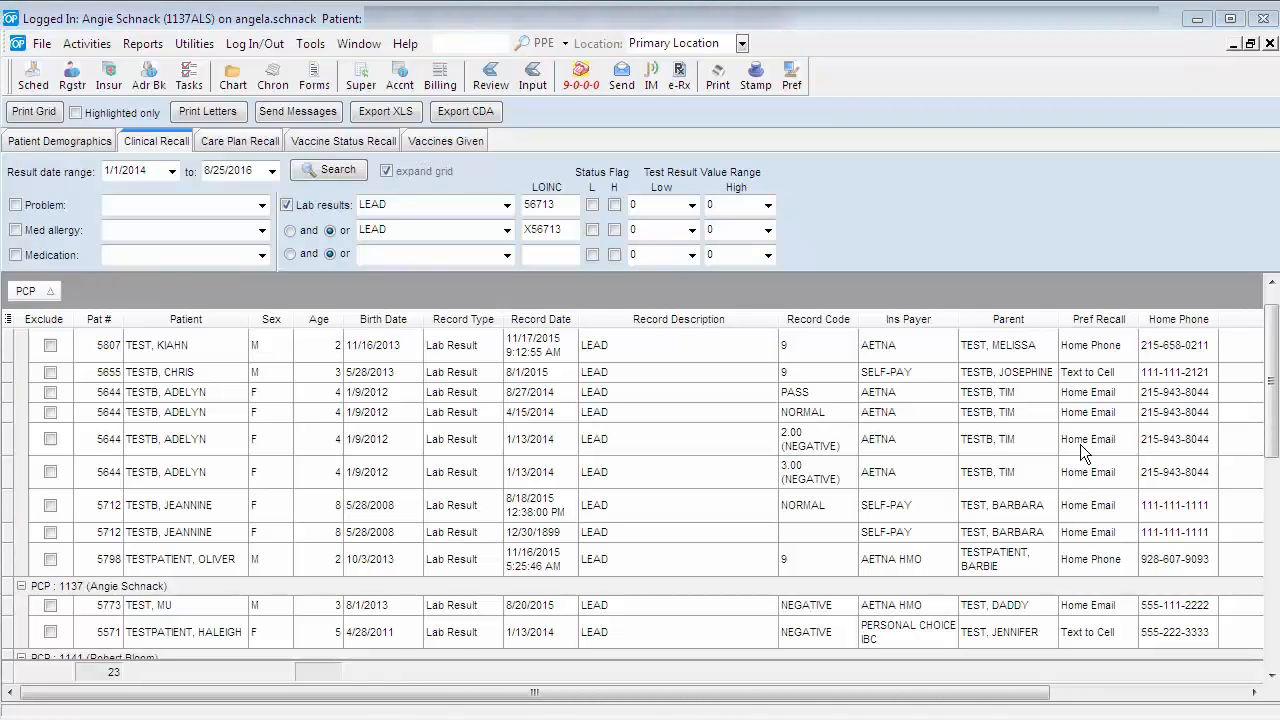
# - Sort the grouped results by record code and filter them to records with a blank record code
pyautogui.click(811, 320)
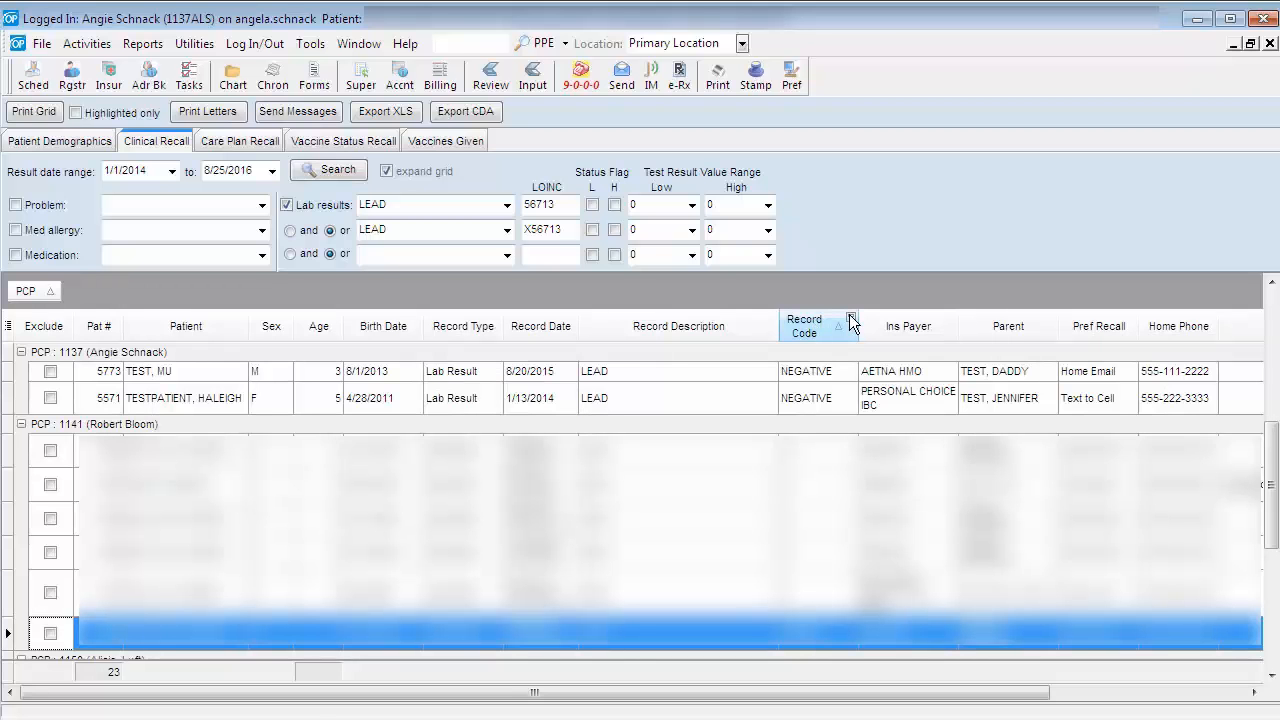
pyautogui.click(851, 320)
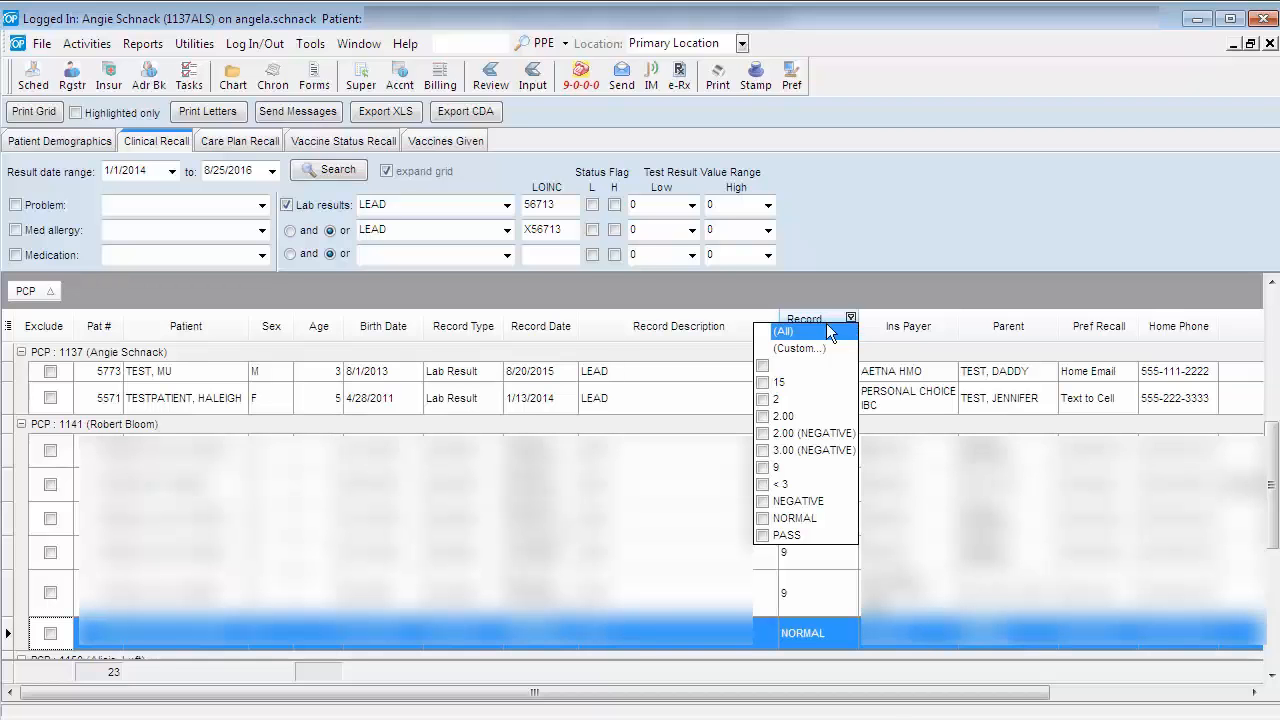
pyautogui.click(762, 367)
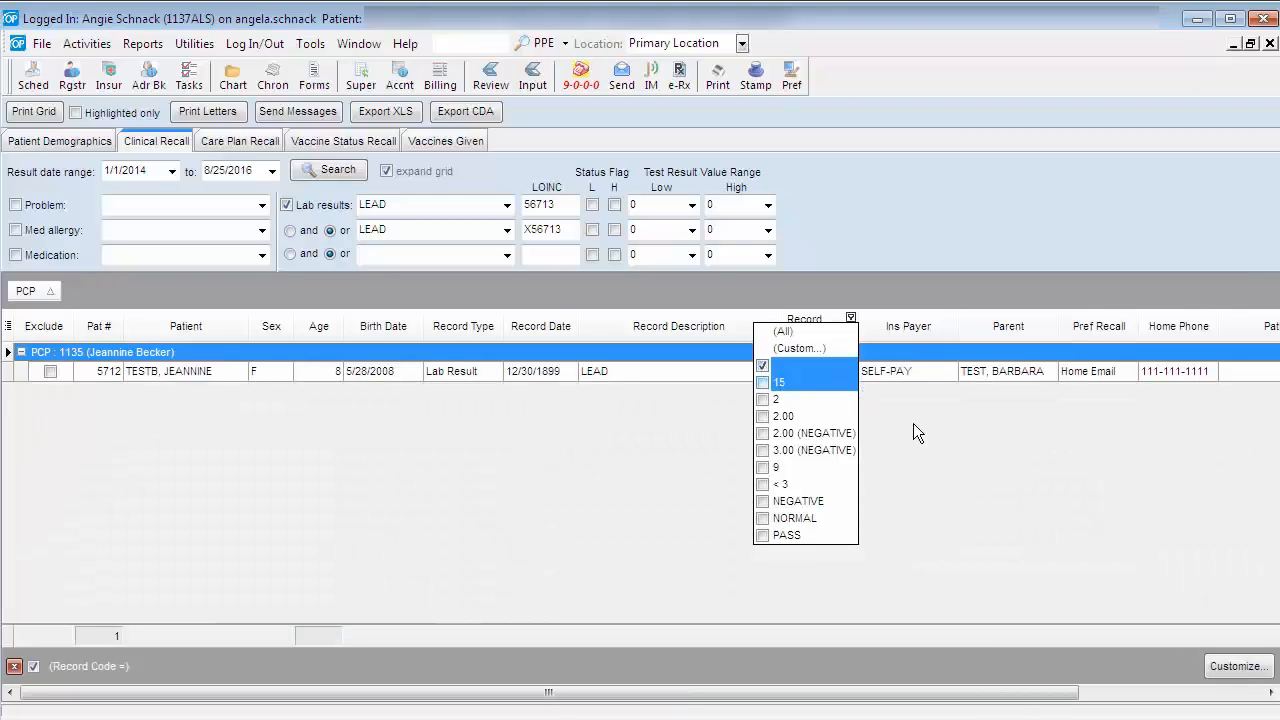
pyautogui.click(1236, 498)
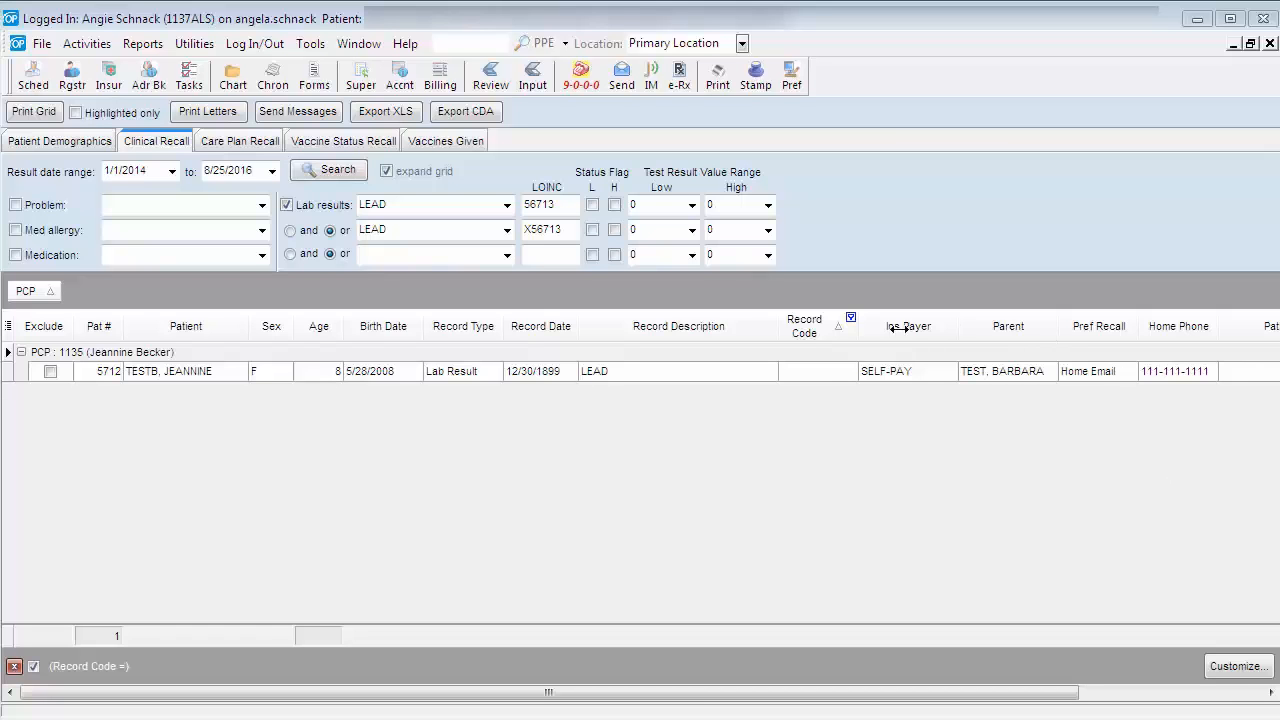
# - Remove the blank-value filter from the Record Code column
pyautogui.click(849, 318)
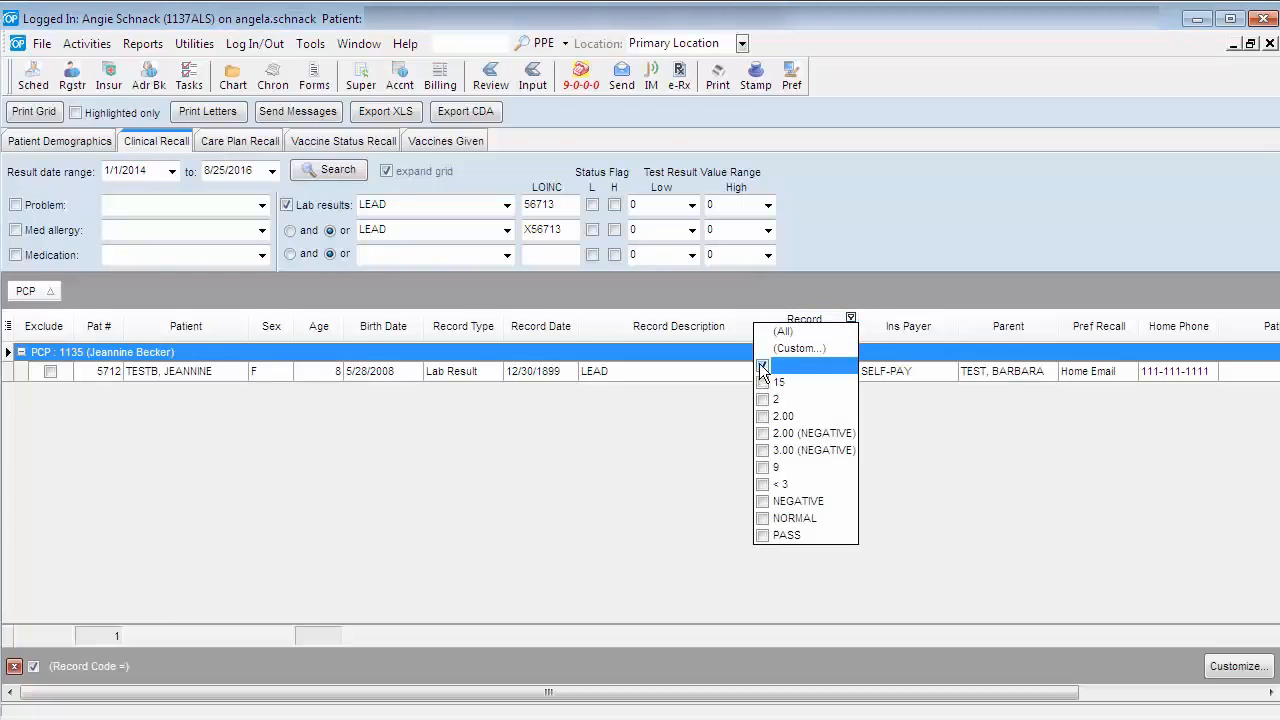
pyautogui.click(763, 367)
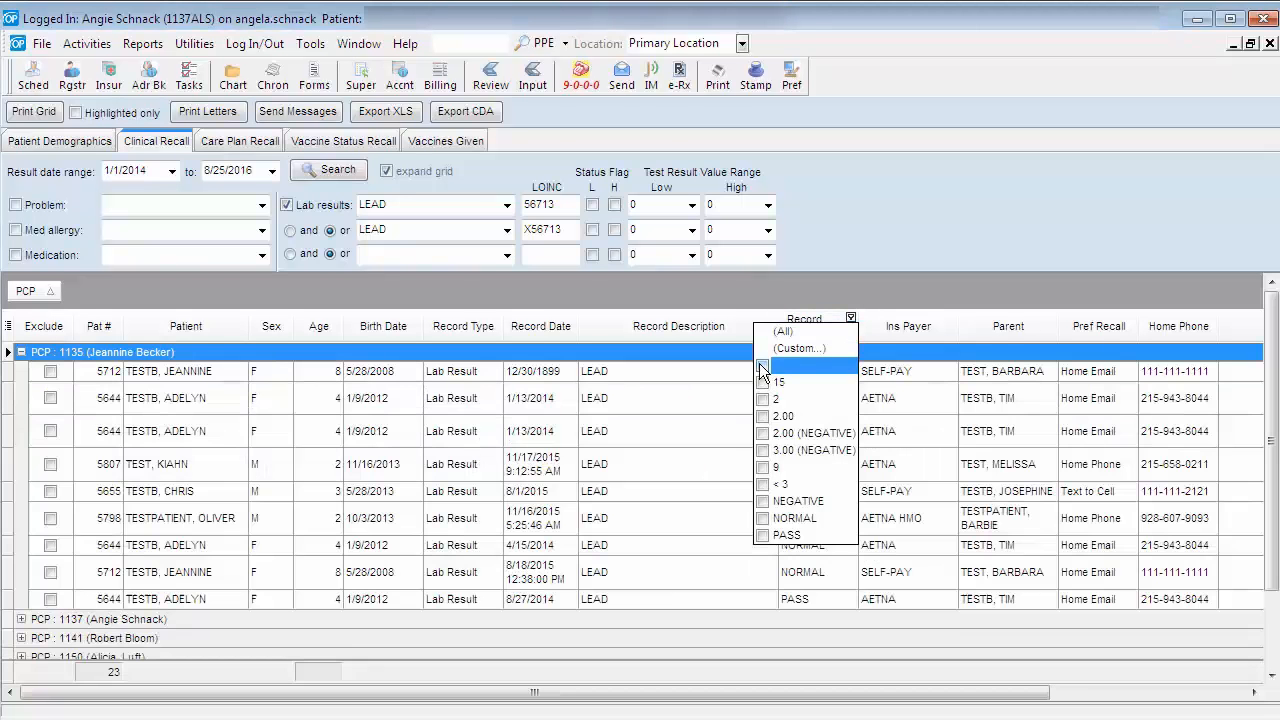
pyautogui.click(1019, 289)
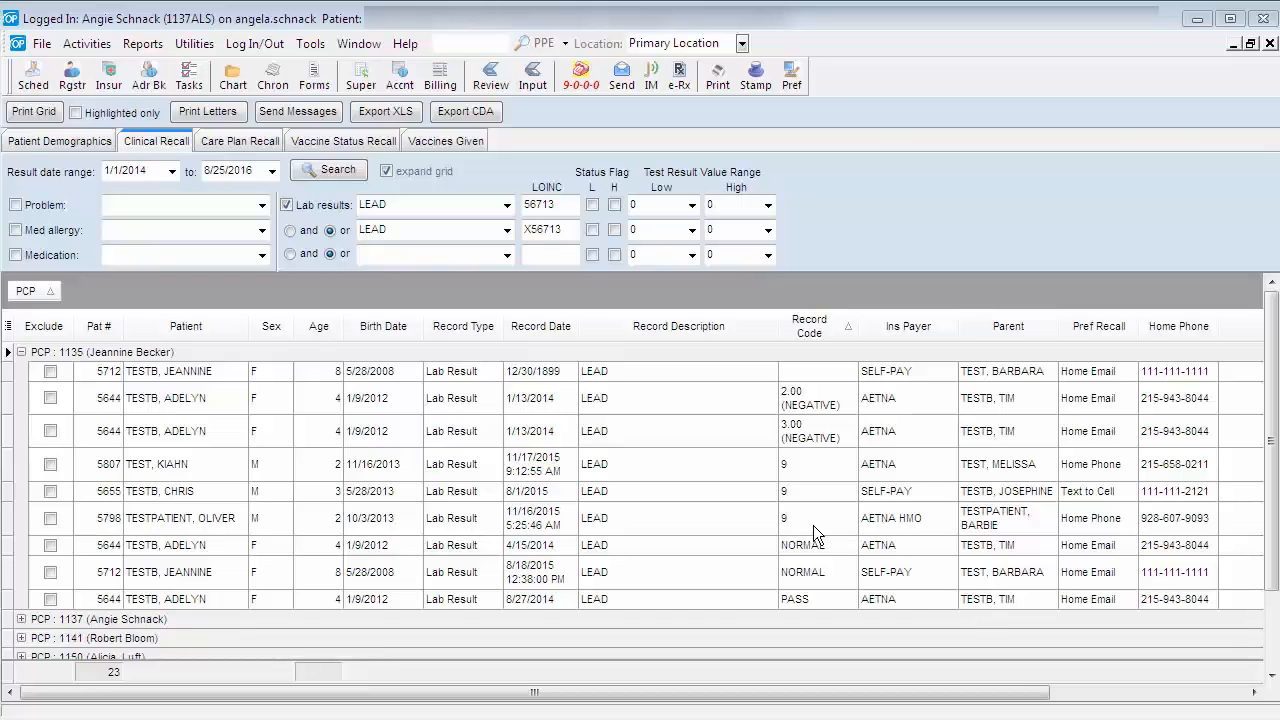
# - Sort the results by record date in ascending order and custom-filter them to record dates greater than or equal to 1/1/2015
pyautogui.click(537, 325)
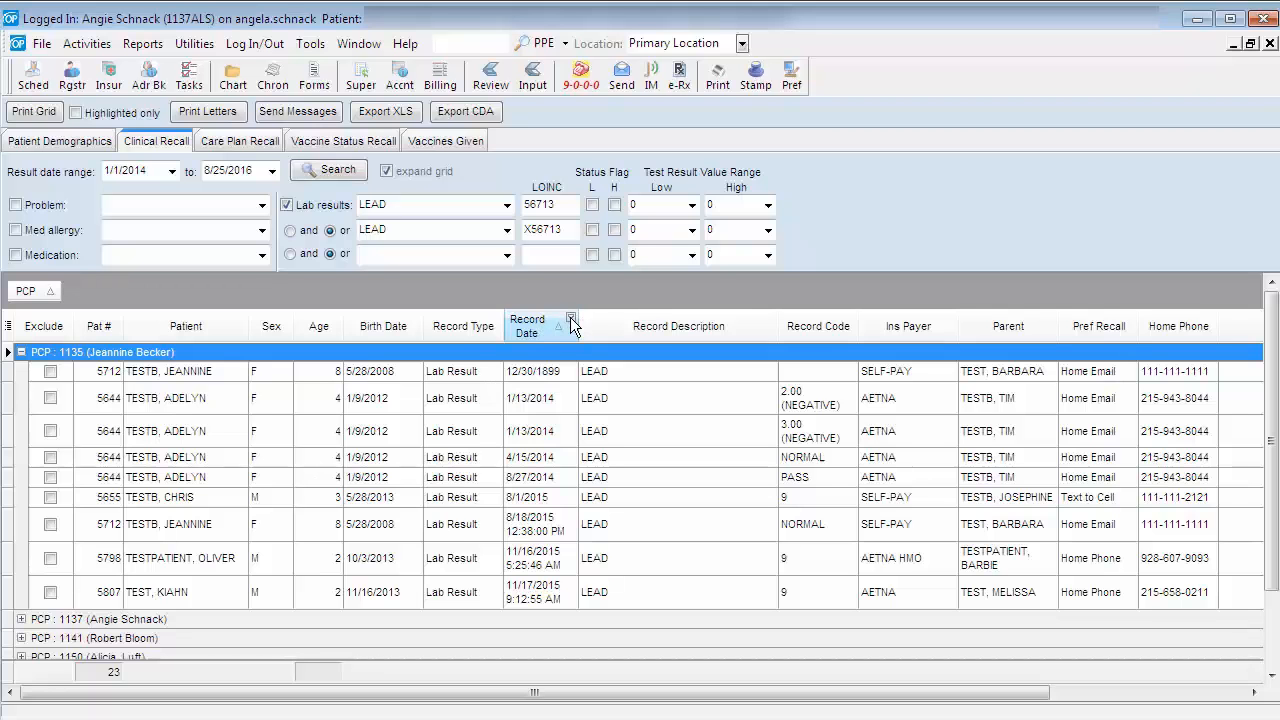
pyautogui.click(571, 320)
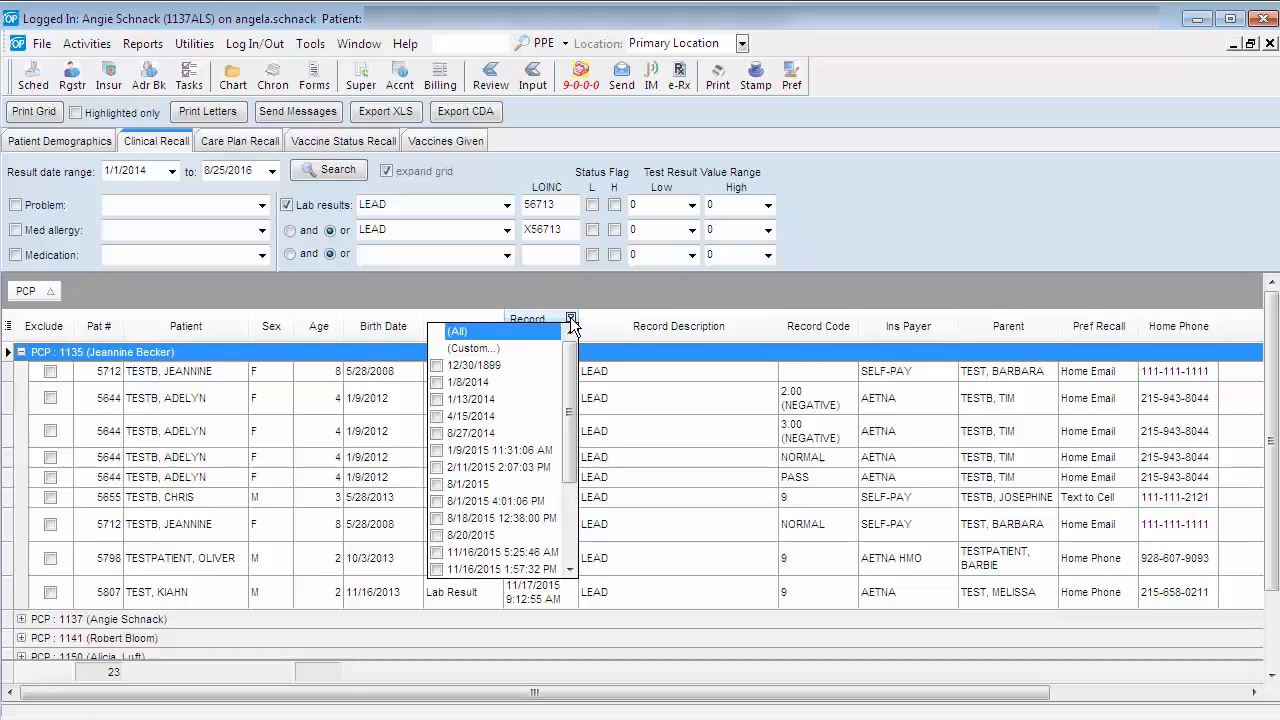
pyautogui.click(492, 346)
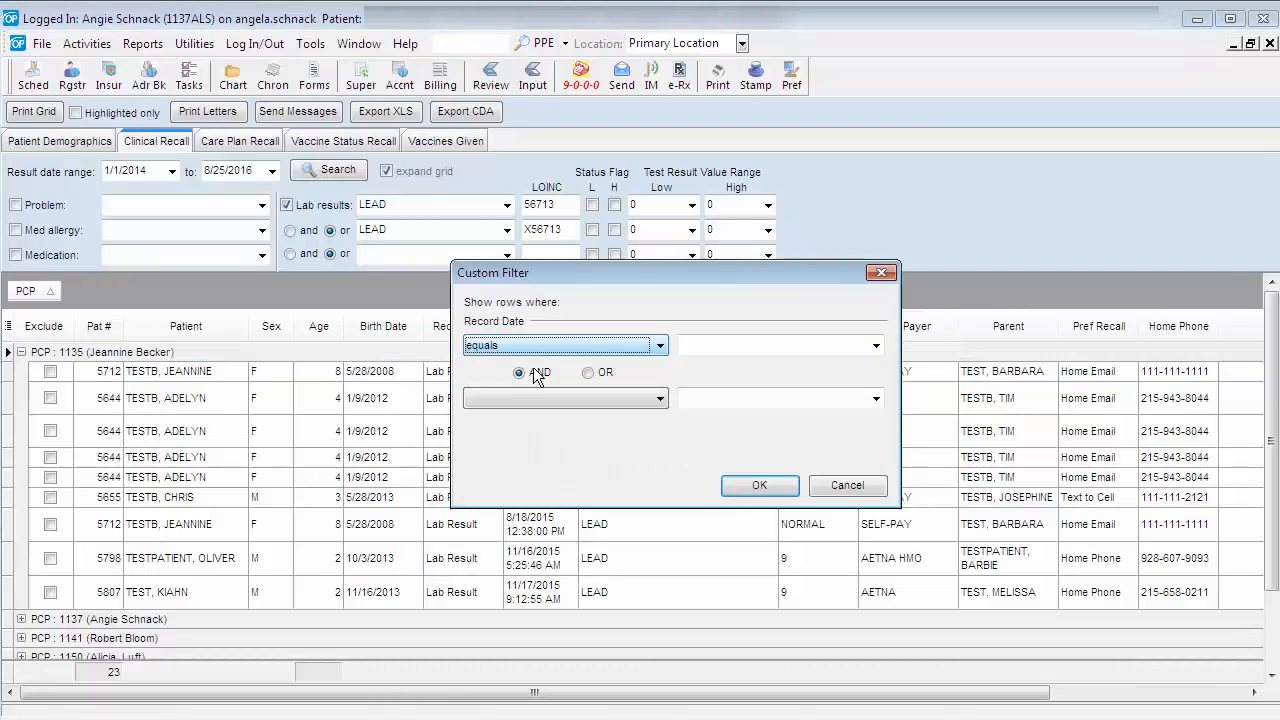
pyautogui.click(660, 345)
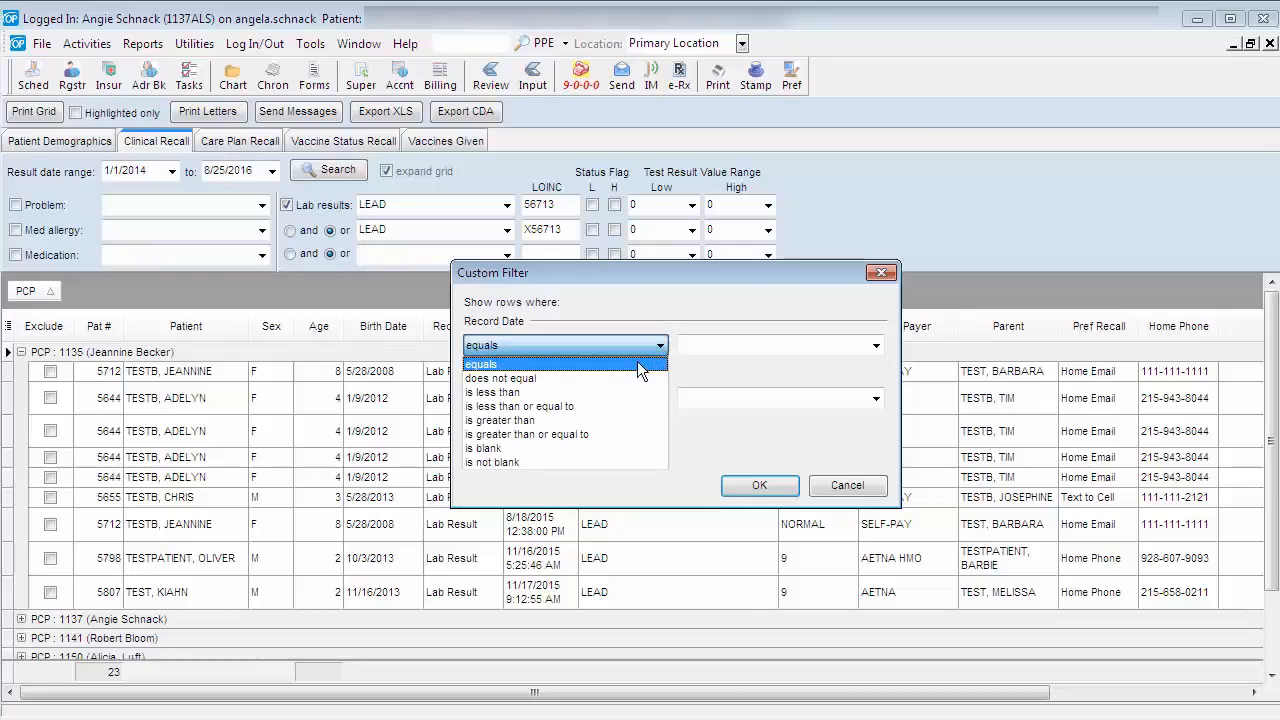
pyautogui.click(616, 434)
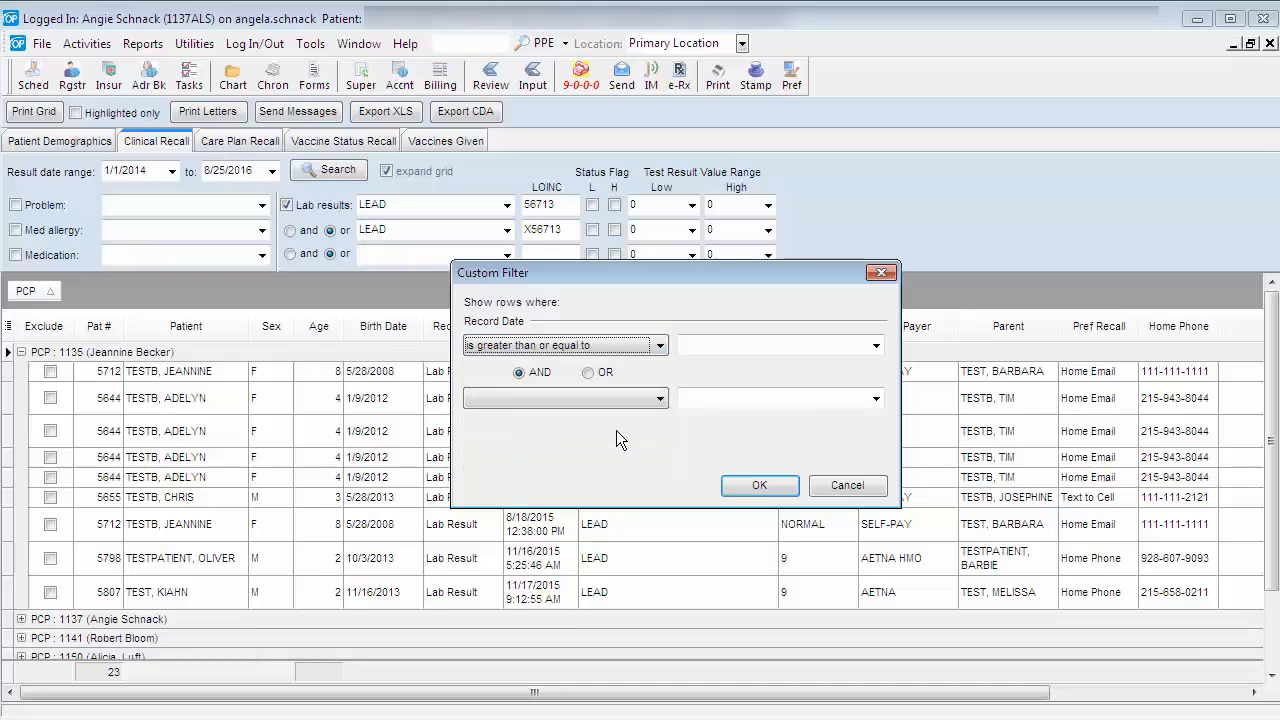
pyautogui.click(687, 346)
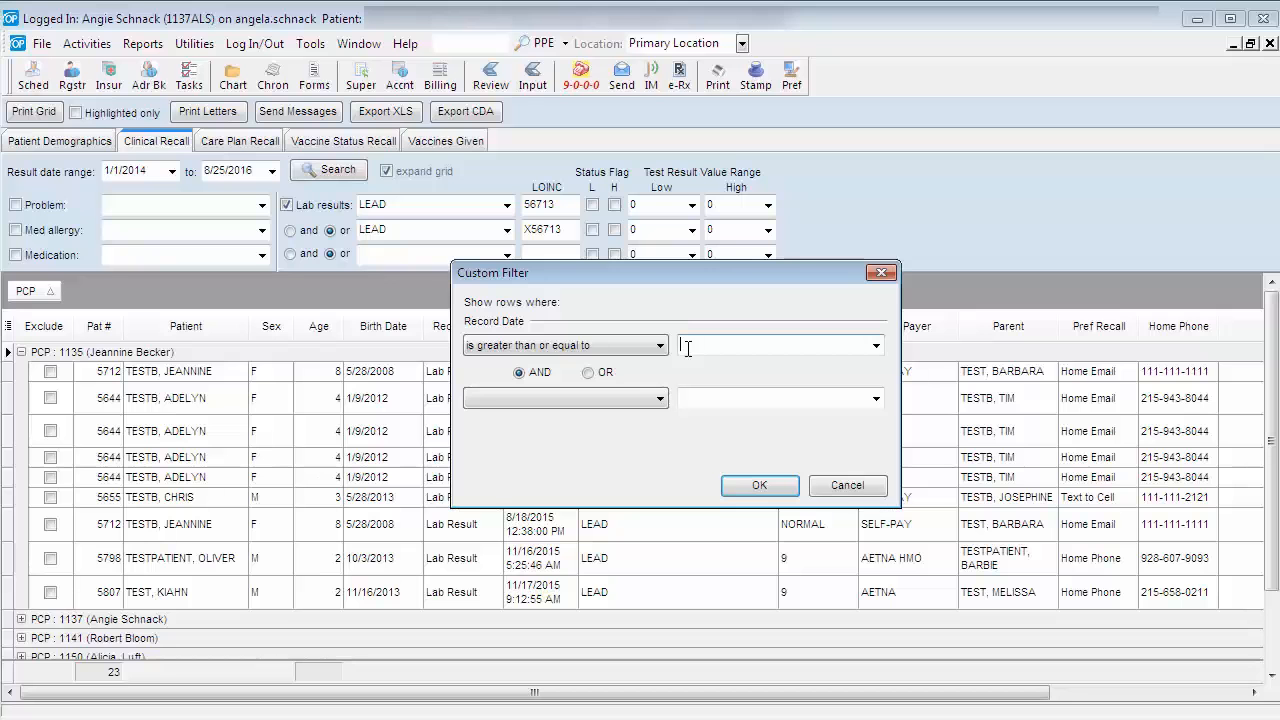
pyautogui.write('1/1/2015')
pyautogui.click(745, 487)
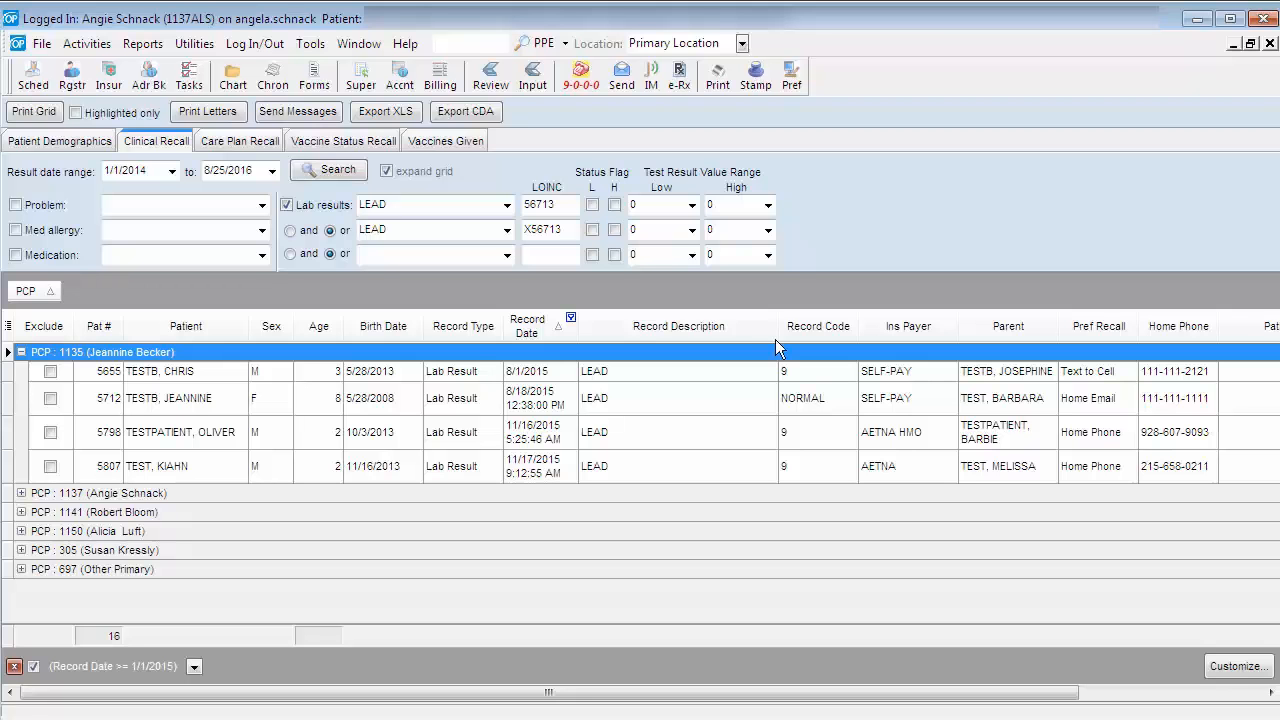
# - Limit both LEAD lab result criteria to the high (H) status flag and rerun the recall search
pyautogui.click(614, 205)
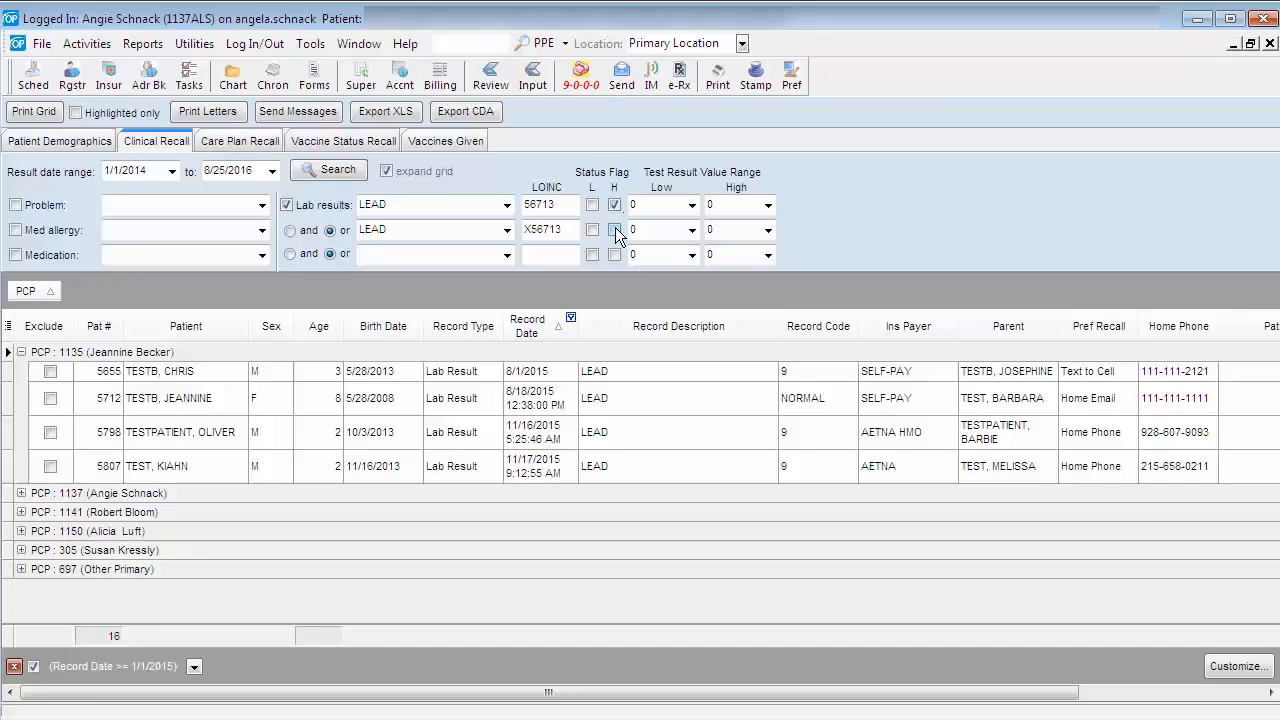
pyautogui.click(615, 230)
pyautogui.click(325, 172)
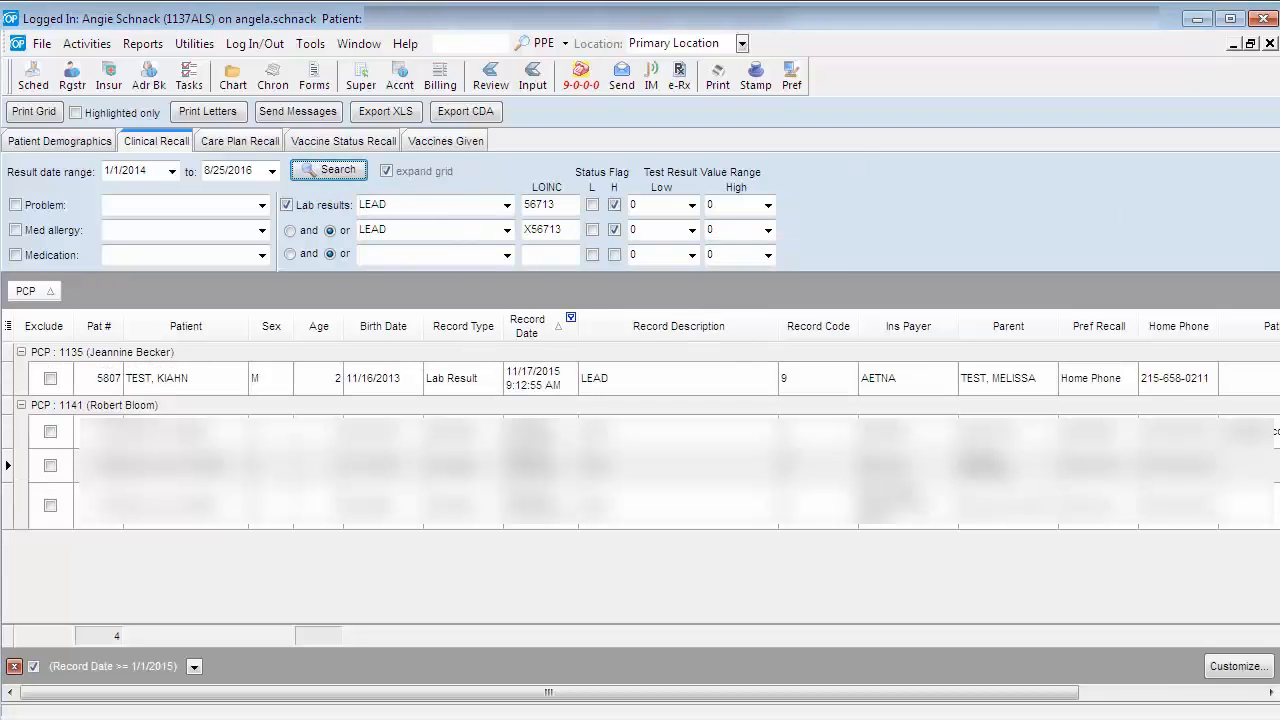